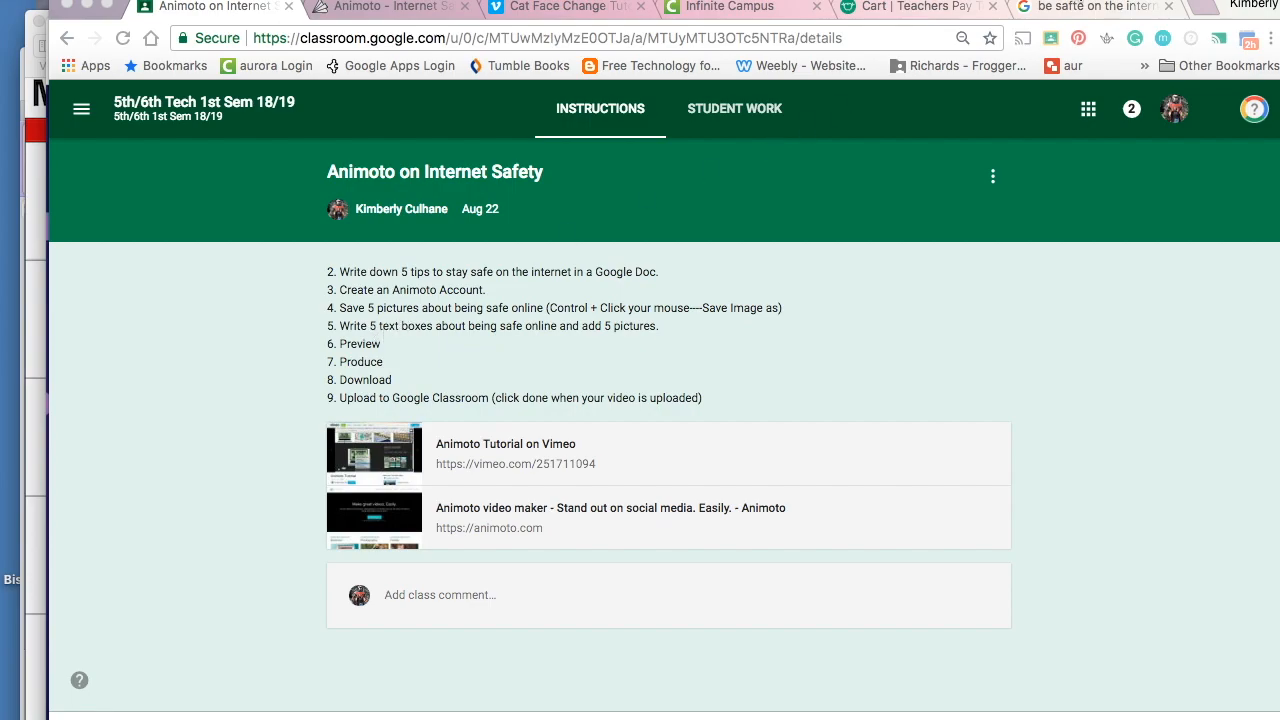
- Save the Being Safe on the Internet cartoon from Google Images to Pictures as 'Internet safety 1.jpg'
{"action": "left_click", "coordinate": [1070, 6]}
{"action": "scroll", "coordinate": [577, 157], "scroll_direction": "up", "scroll_amount": 5}
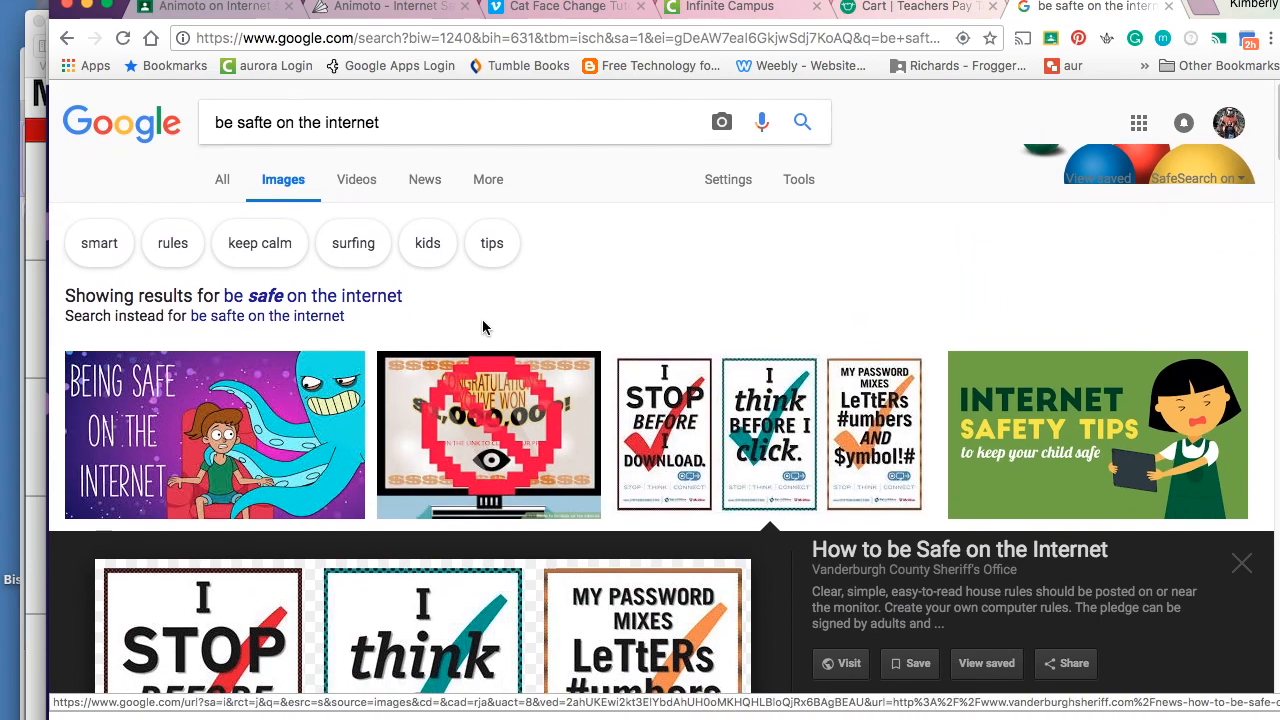
{"action": "scroll", "coordinate": [484, 330], "scroll_direction": "down", "scroll_amount": 1}
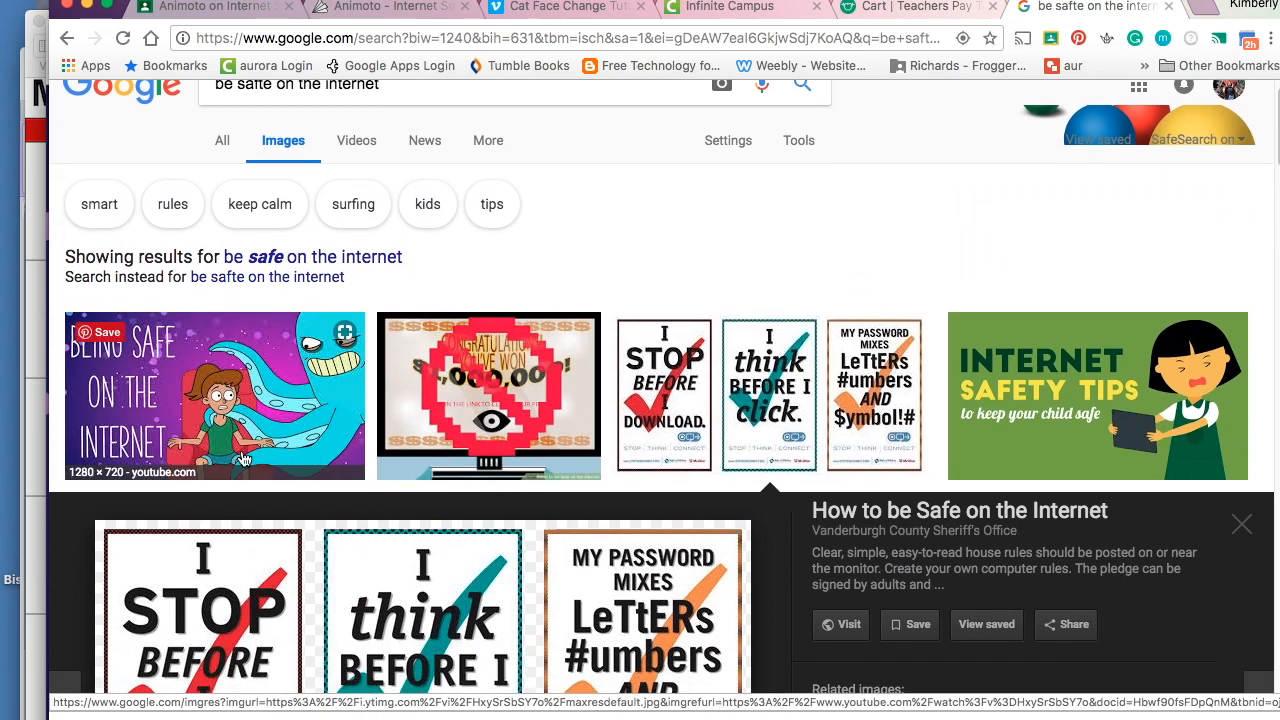
{"action": "left_click", "coordinate": [257, 395]}
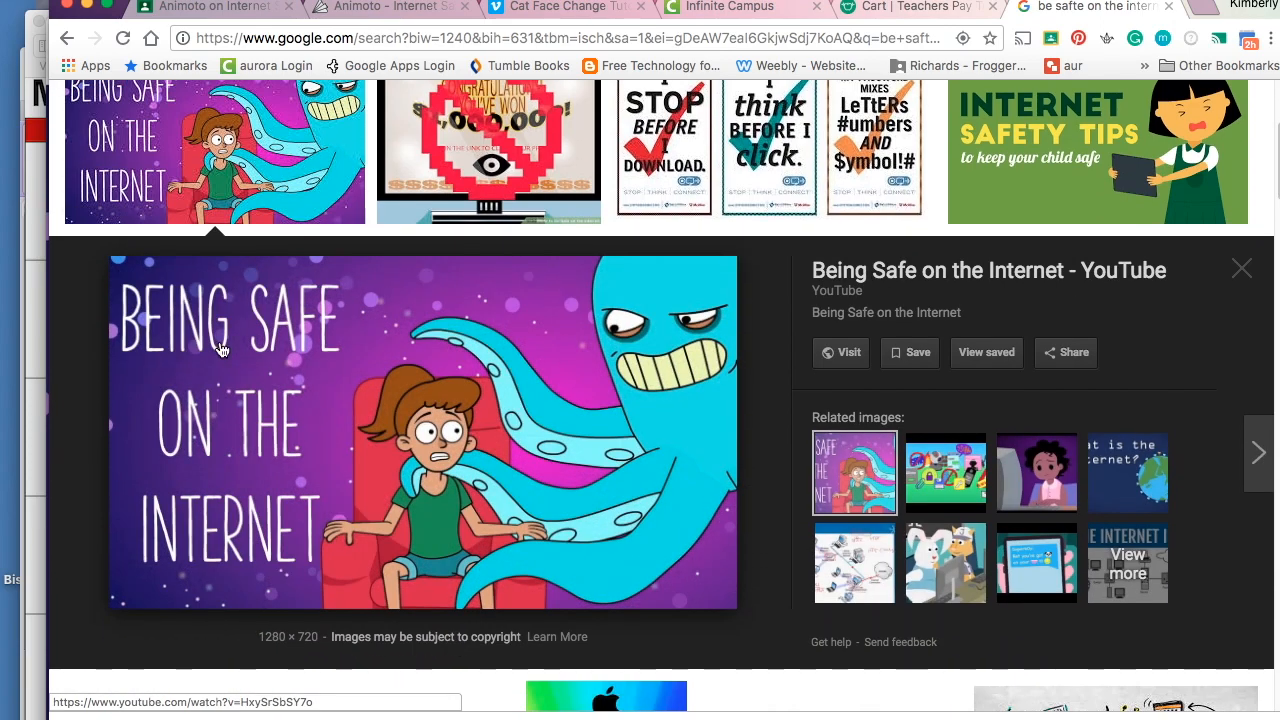
{"action": "right_click", "coordinate": [250, 357]}
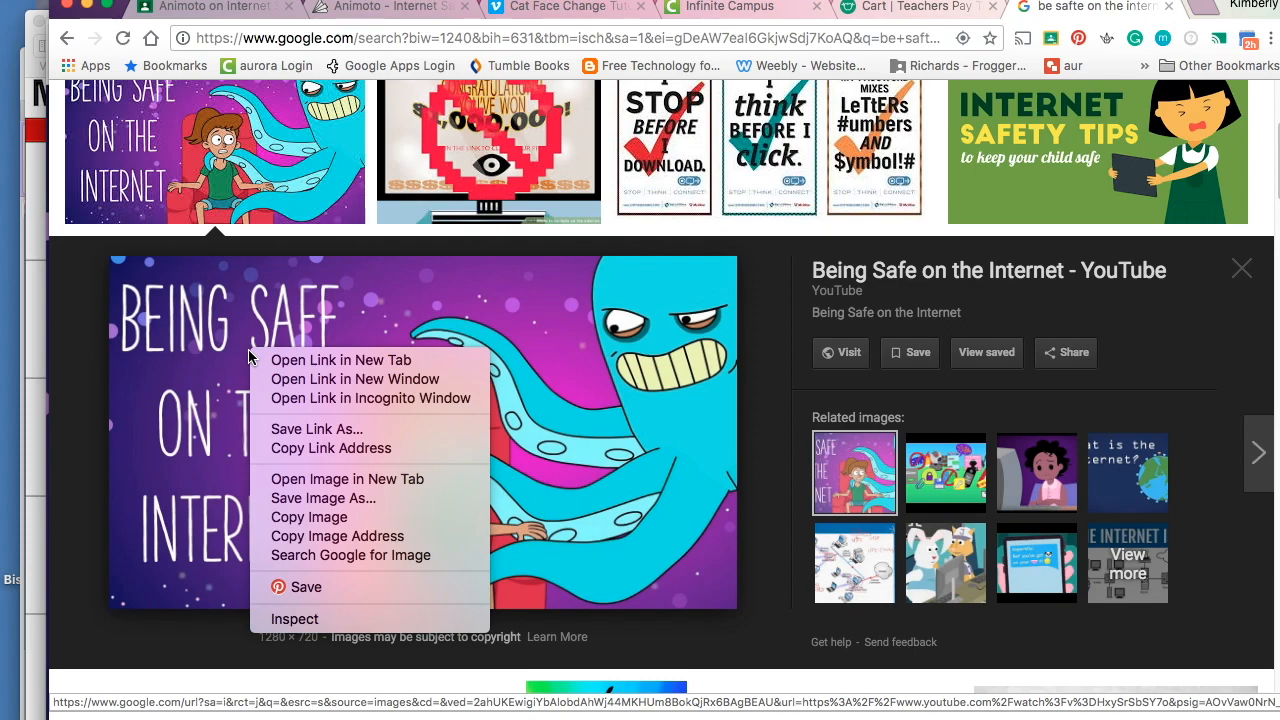
{"action": "left_click", "coordinate": [339, 498]}
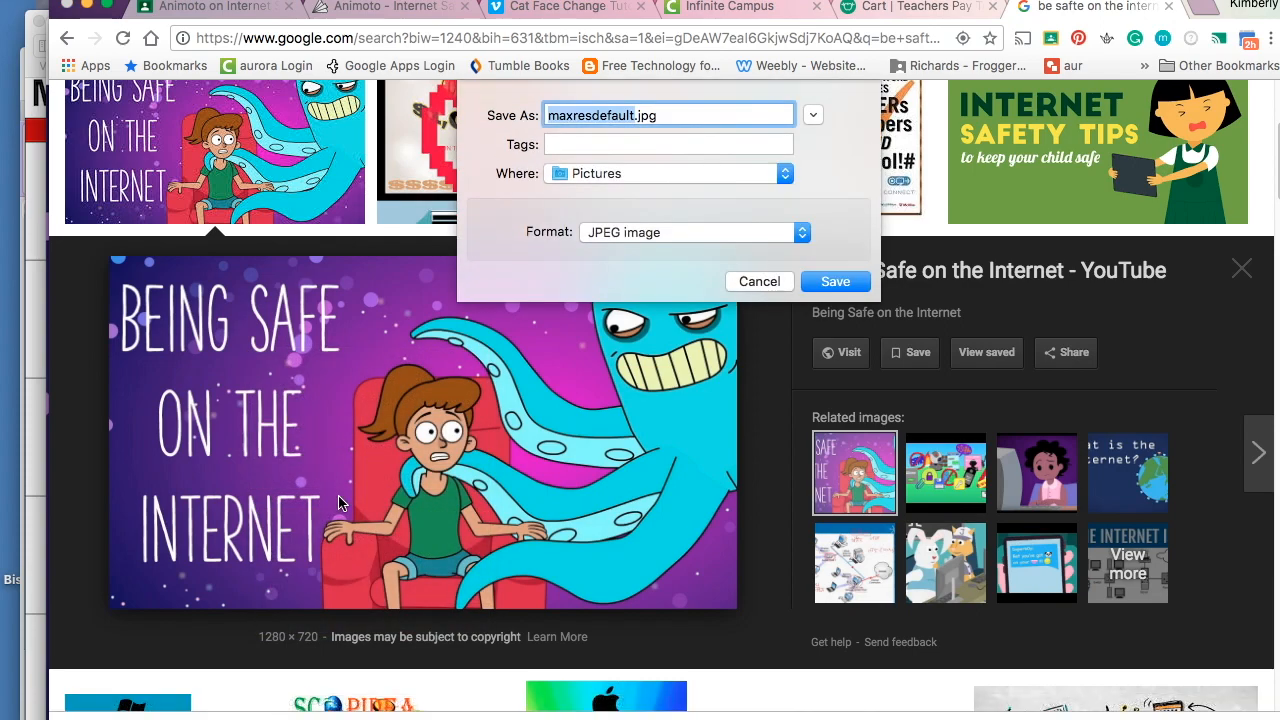
{"action": "type", "text": "Inten"}
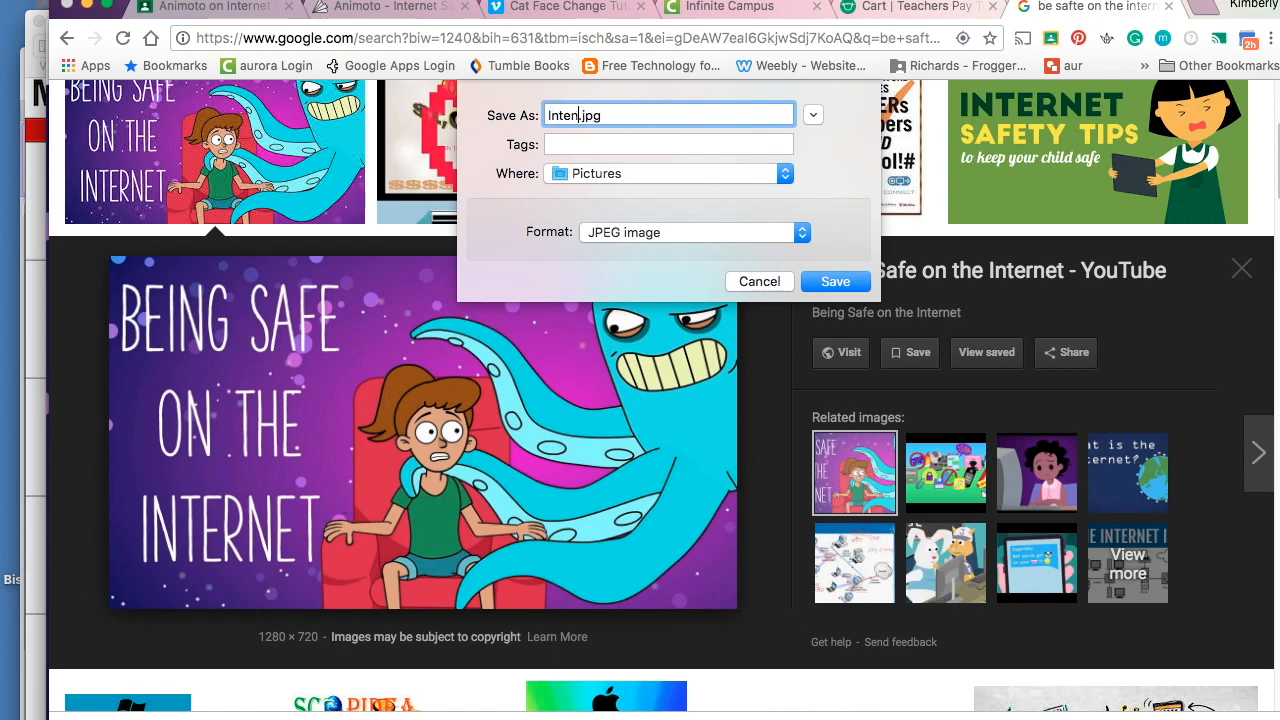
{"action": "type", "text": "rnet safety 1"}
{"action": "key", "text": "Return"}
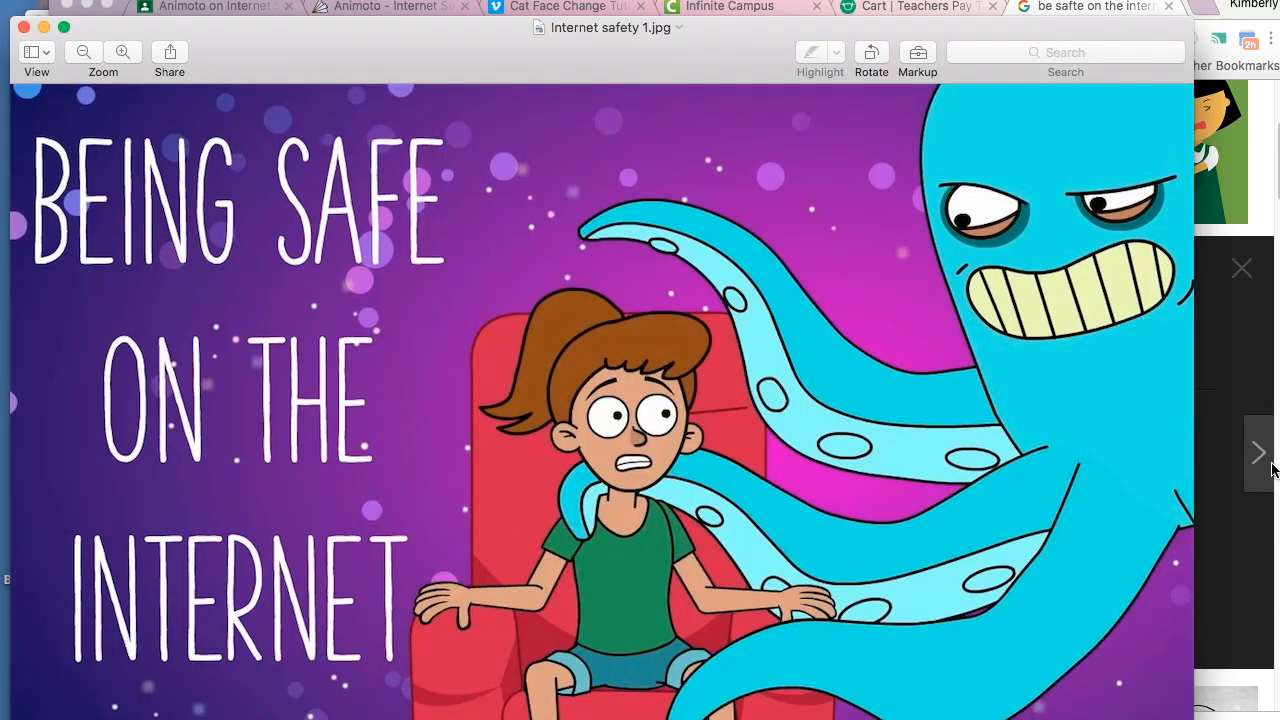
{"action": "left_click", "coordinate": [1238, 560]}
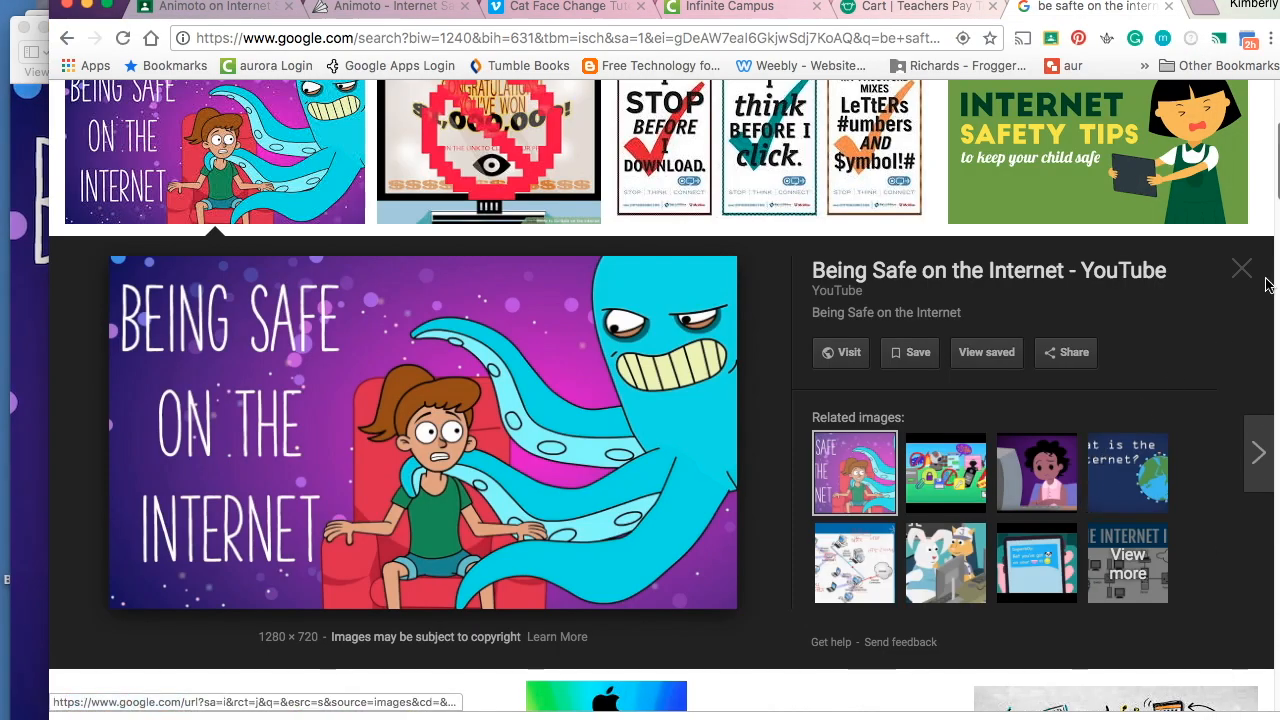
- Save the Stay Safe Online related image as 'Internet safety 2'
{"action": "left_click", "coordinate": [945, 473]}
{"action": "right_click", "coordinate": [465, 409]}
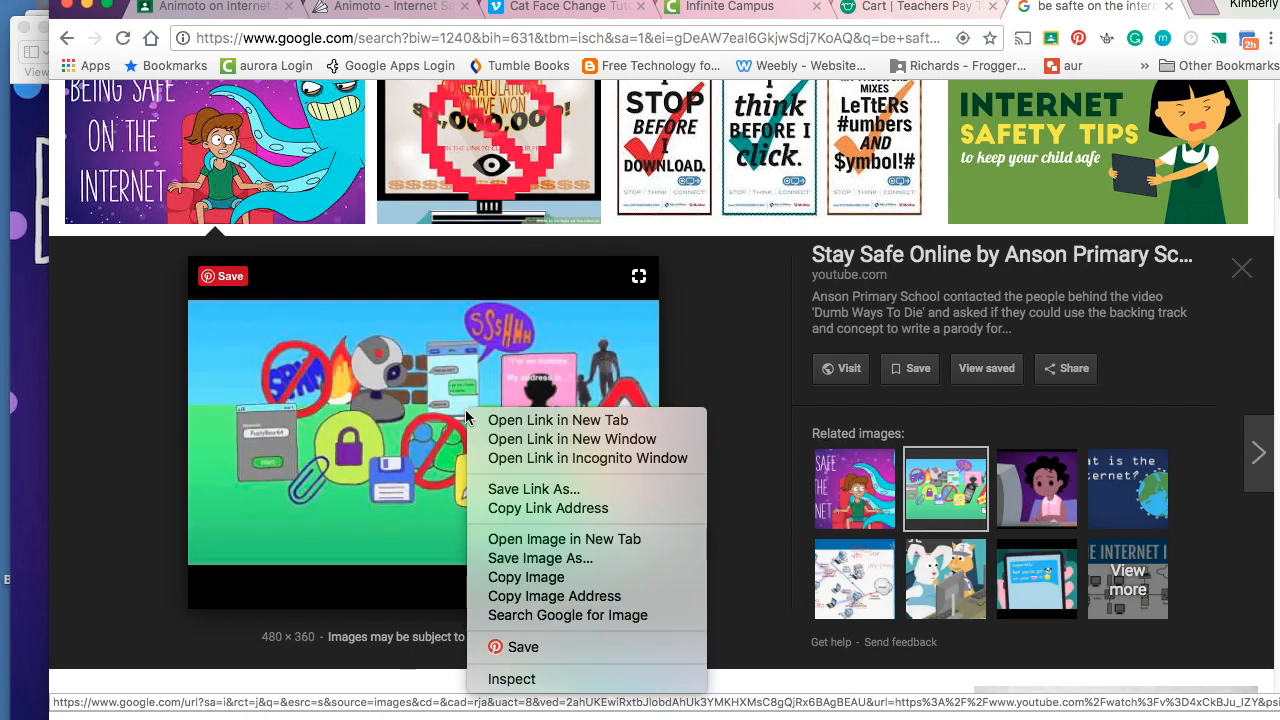
{"action": "left_click", "coordinate": [533, 558]}
{"action": "type", "text": "Internet sa"}
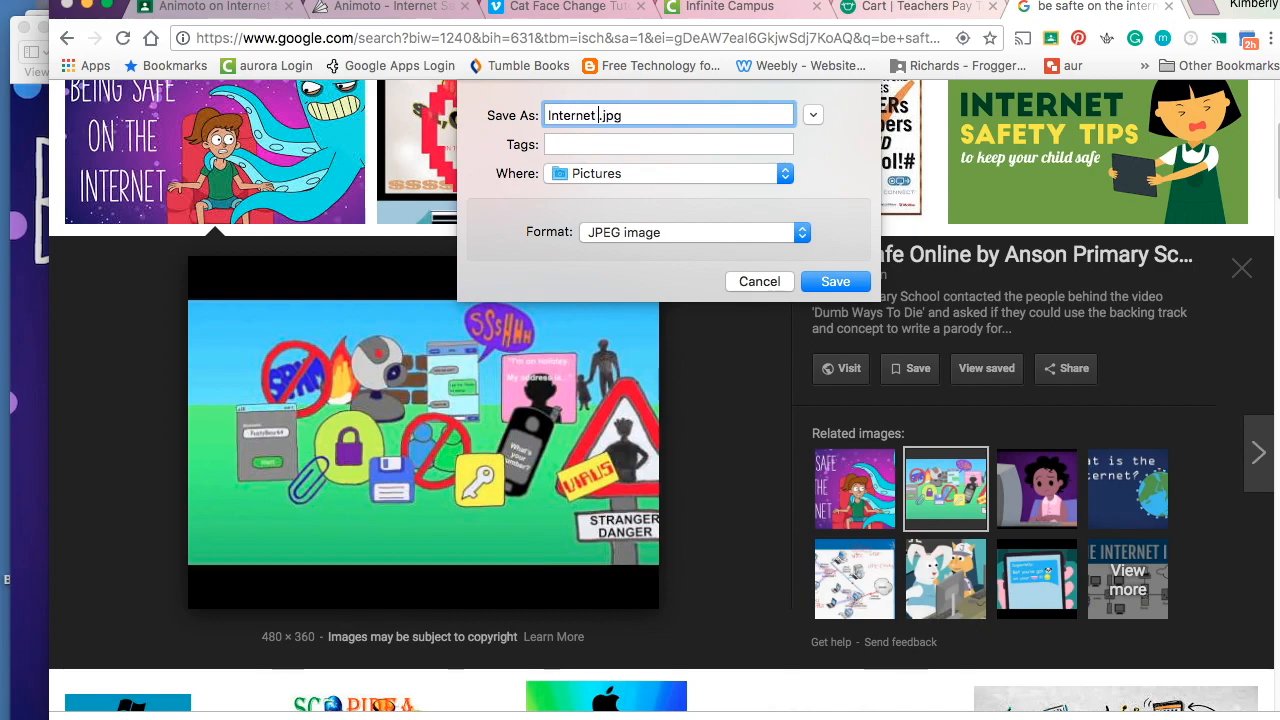
{"action": "type", "text": "fety 2"}
{"action": "key", "text": "Return"}
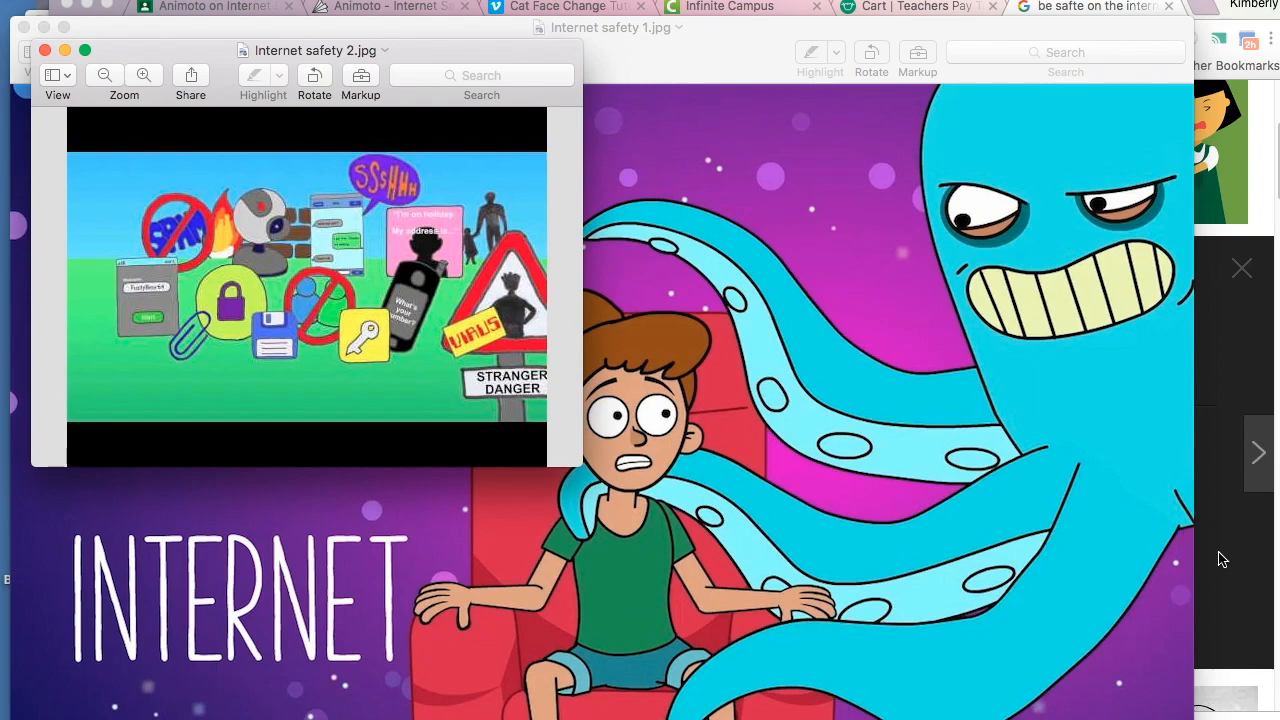
{"action": "left_click", "coordinate": [1219, 559]}
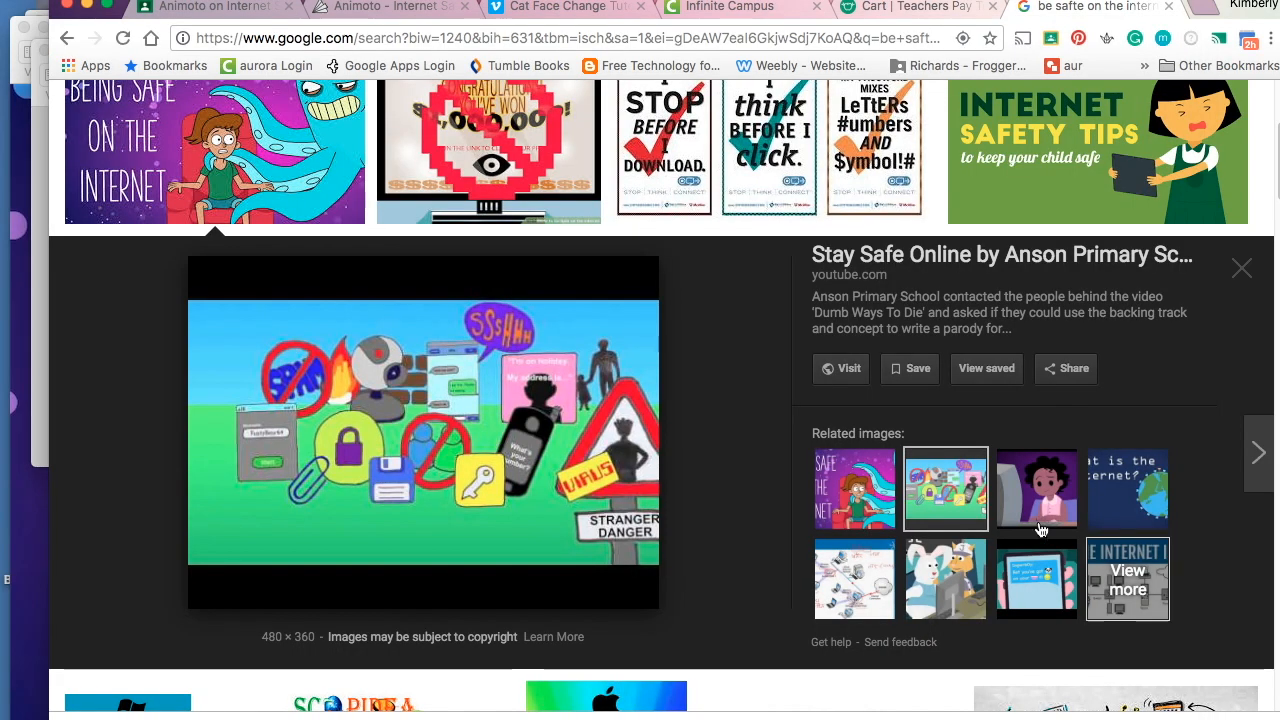
- Save the Being Safe Online related image as 'Internet safety 3' and close the preview
{"action": "left_click", "coordinate": [1036, 488]}
{"action": "right_click", "coordinate": [511, 388]}
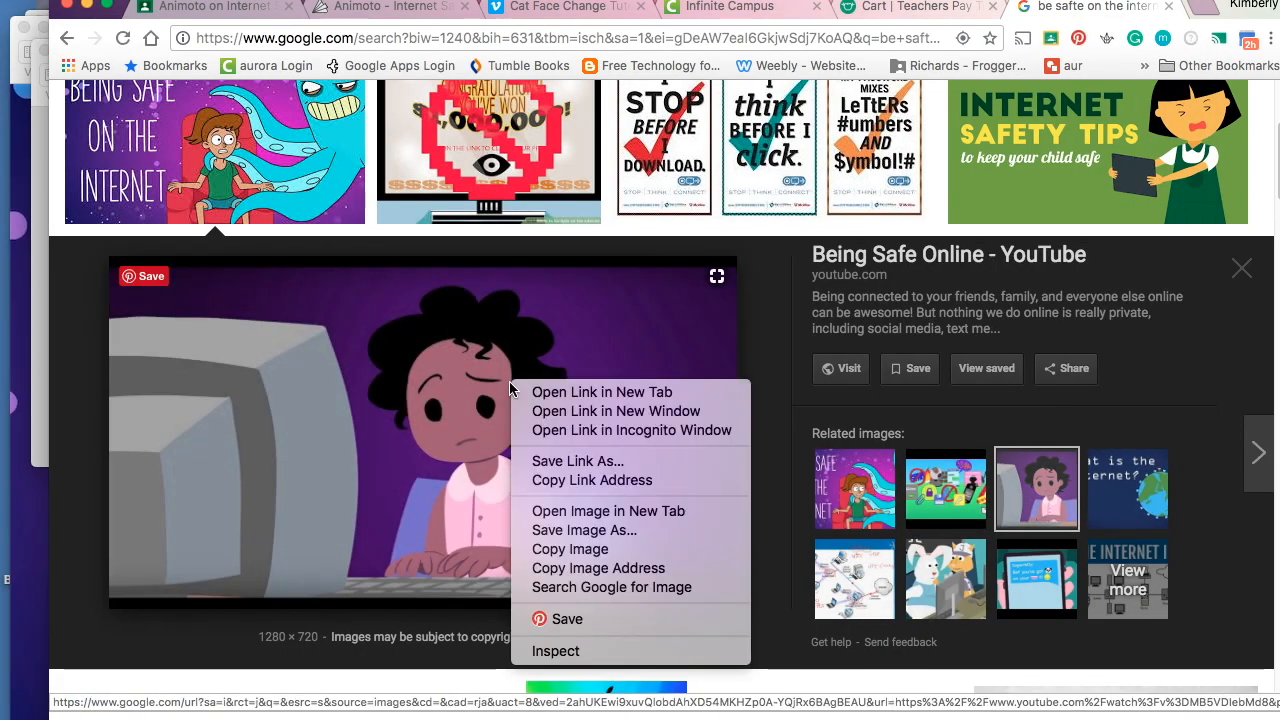
{"action": "left_click", "coordinate": [586, 530]}
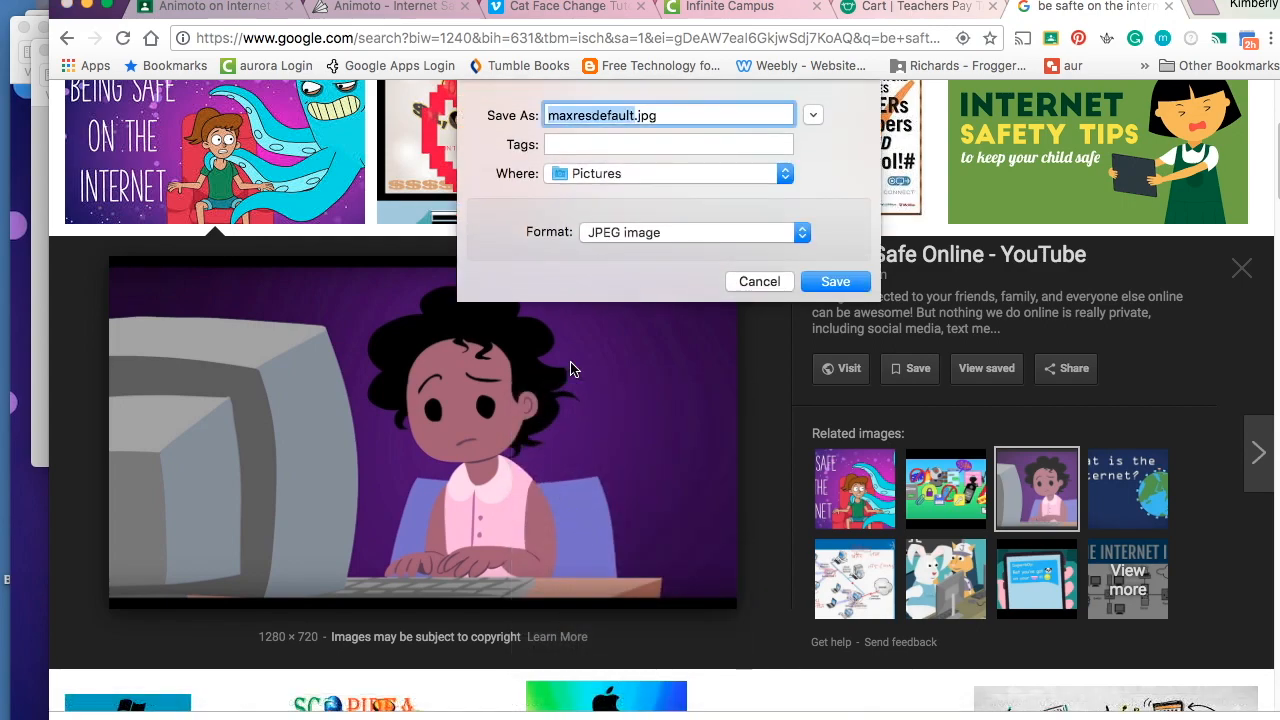
{"action": "type", "text": "Internet safety 3"}
{"action": "key", "text": "Return"}
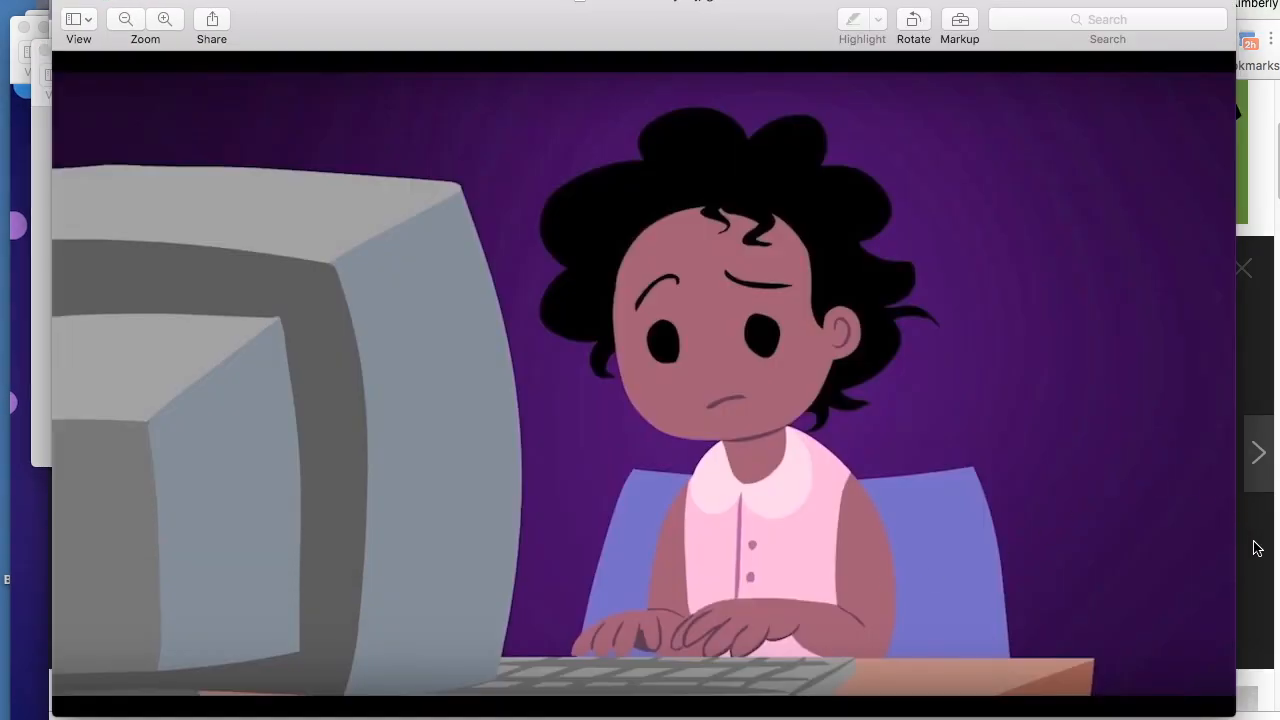
{"action": "left_click", "coordinate": [1257, 548]}
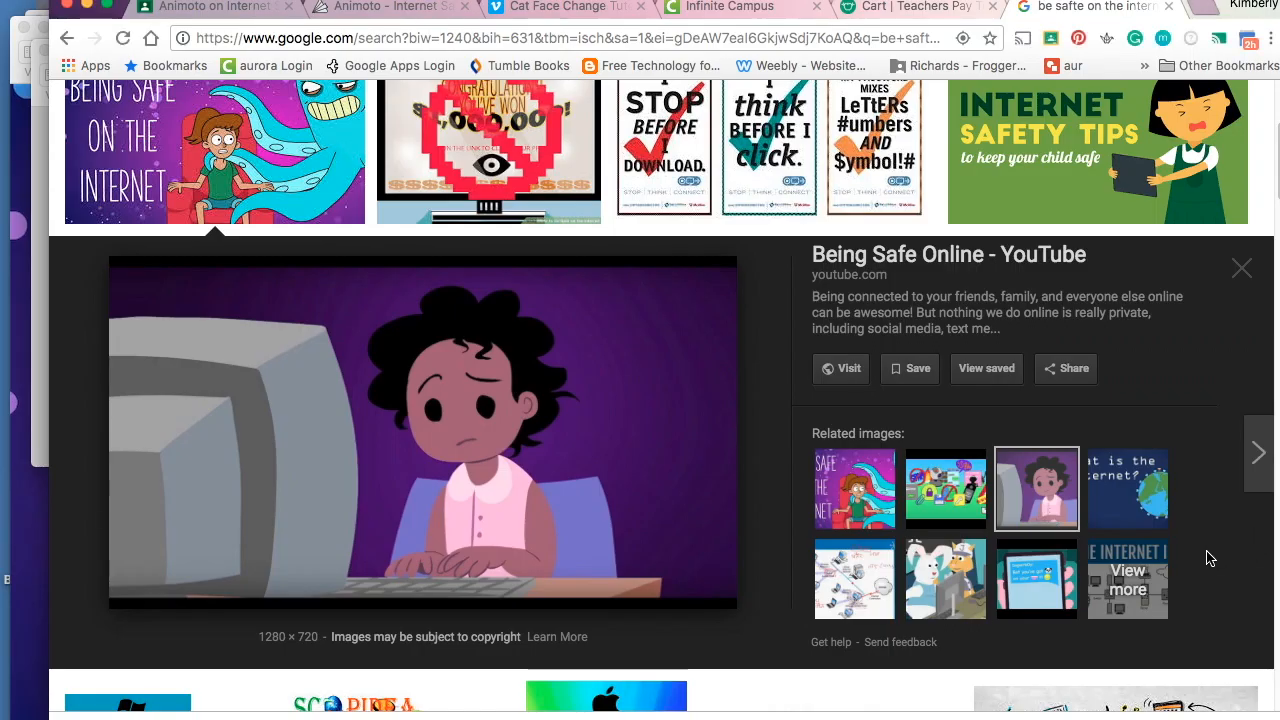
{"action": "left_click", "coordinate": [1243, 270]}
- Save the 'I think before I click' poster with its default name, Internet-Safety (1).png
{"action": "scroll", "coordinate": [817, 238], "scroll_direction": "up", "scroll_amount": 2}
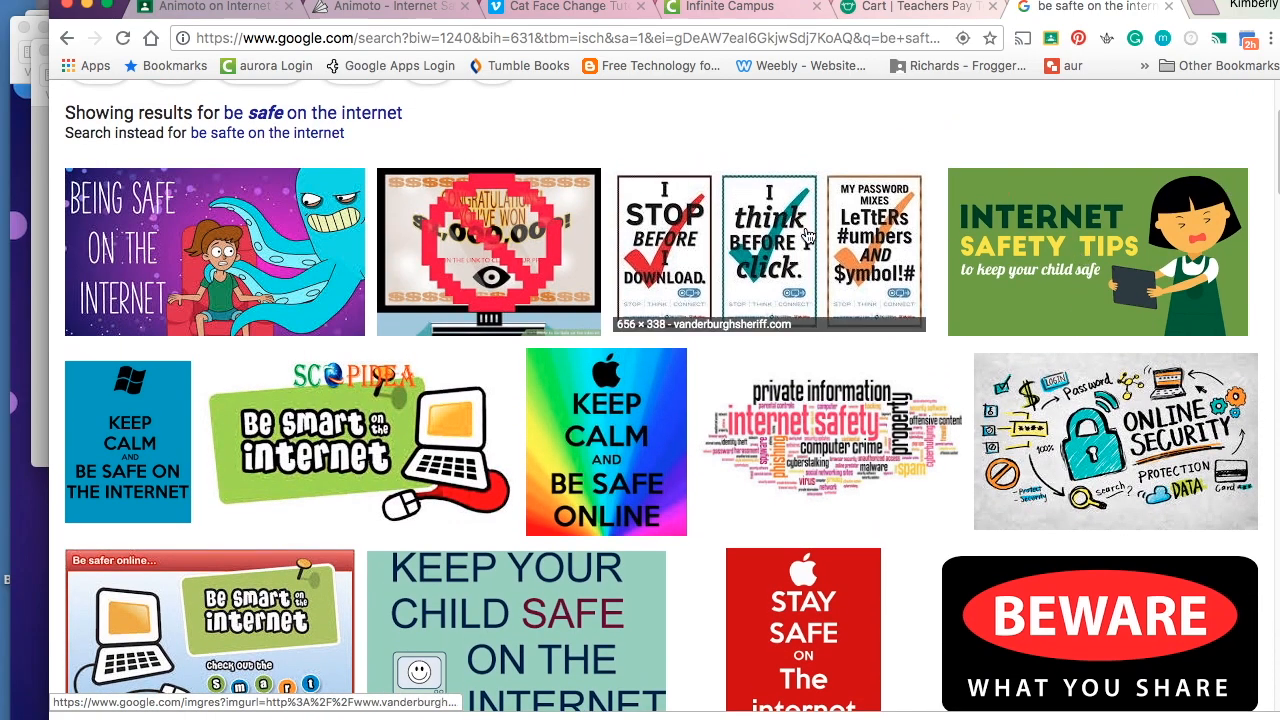
{"action": "left_click", "coordinate": [808, 235]}
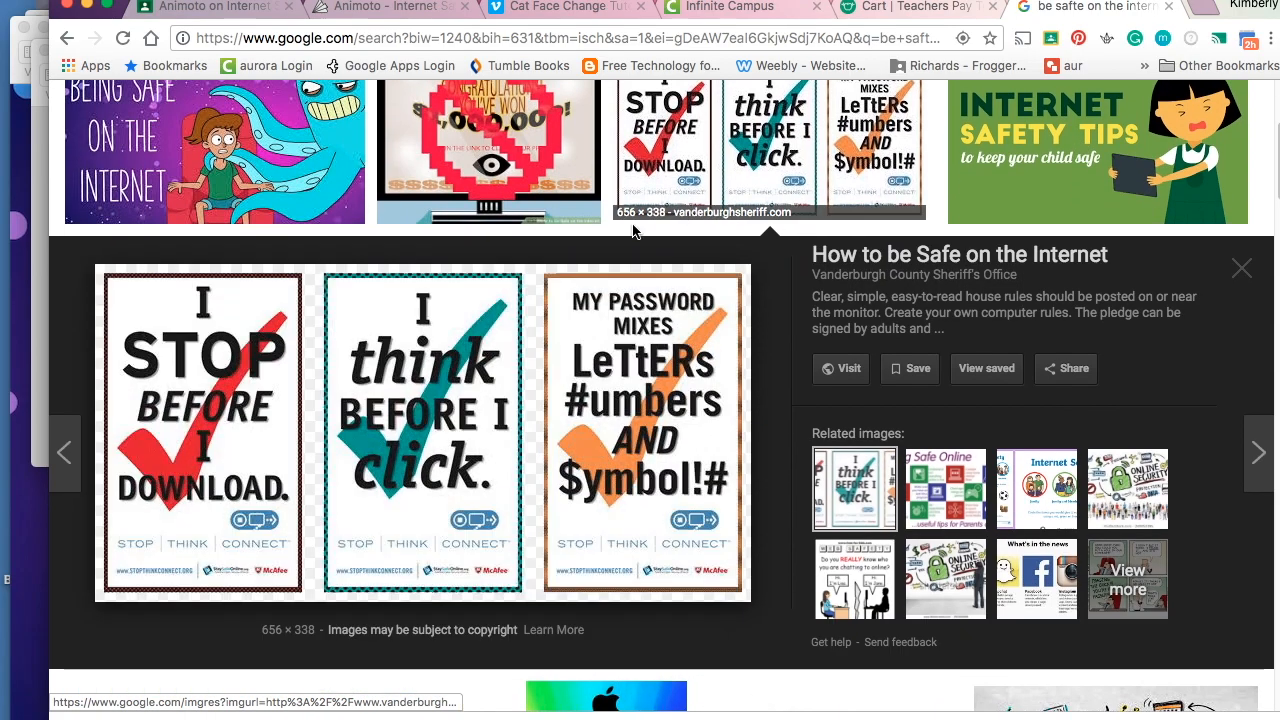
{"action": "right_click", "coordinate": [415, 340]}
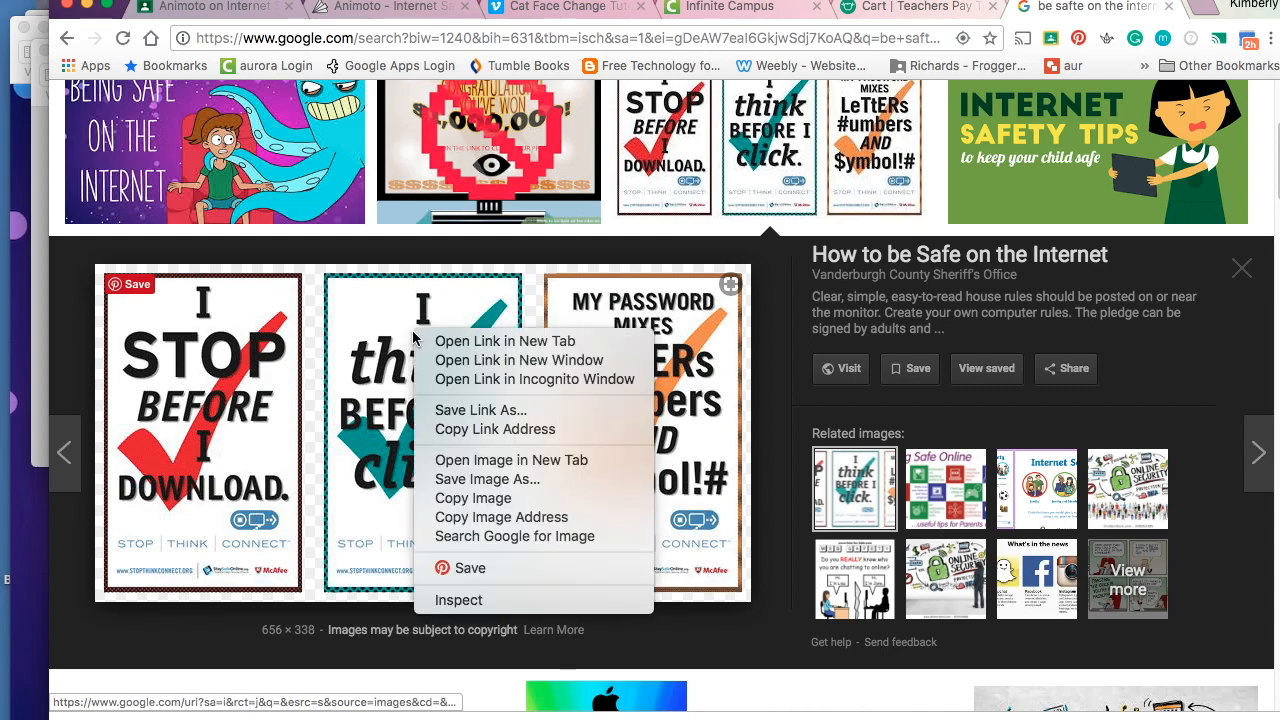
{"action": "left_click", "coordinate": [480, 480]}
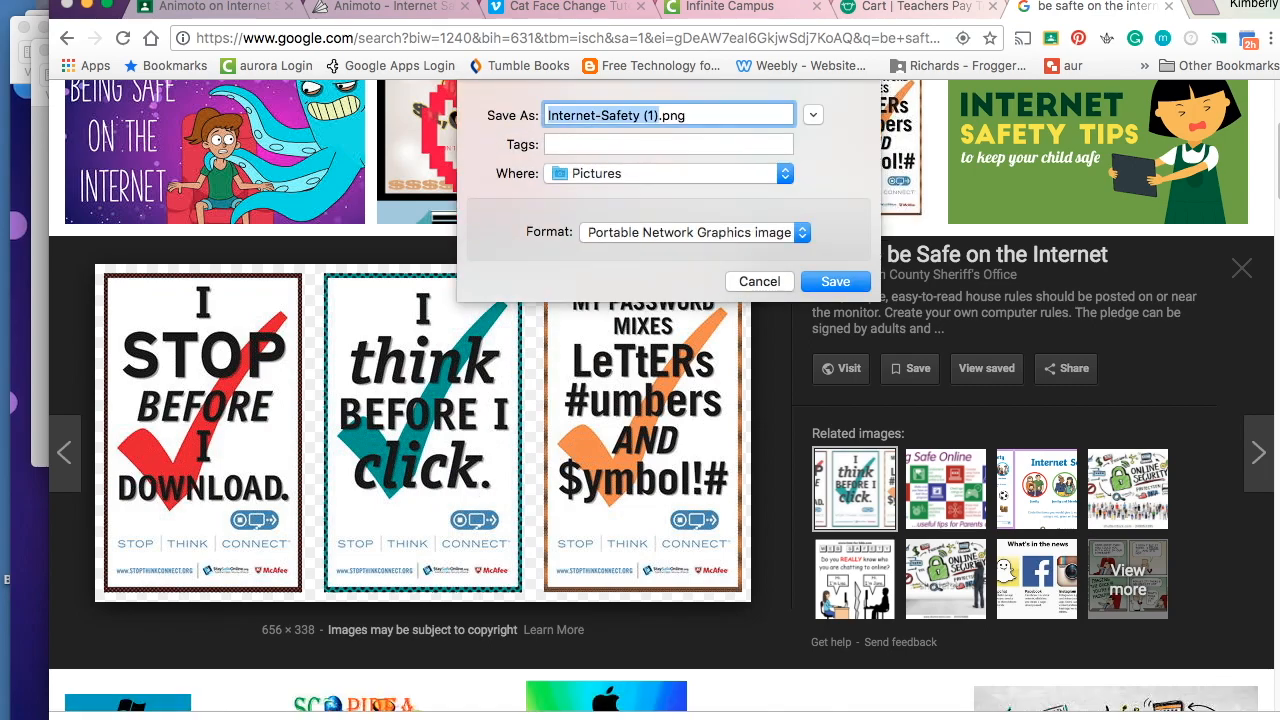
{"action": "key", "text": "Return"}
- Preview the Internet Safety Privacy Worksheet image and bring up its image options
{"action": "left_click", "coordinate": [1037, 489]}
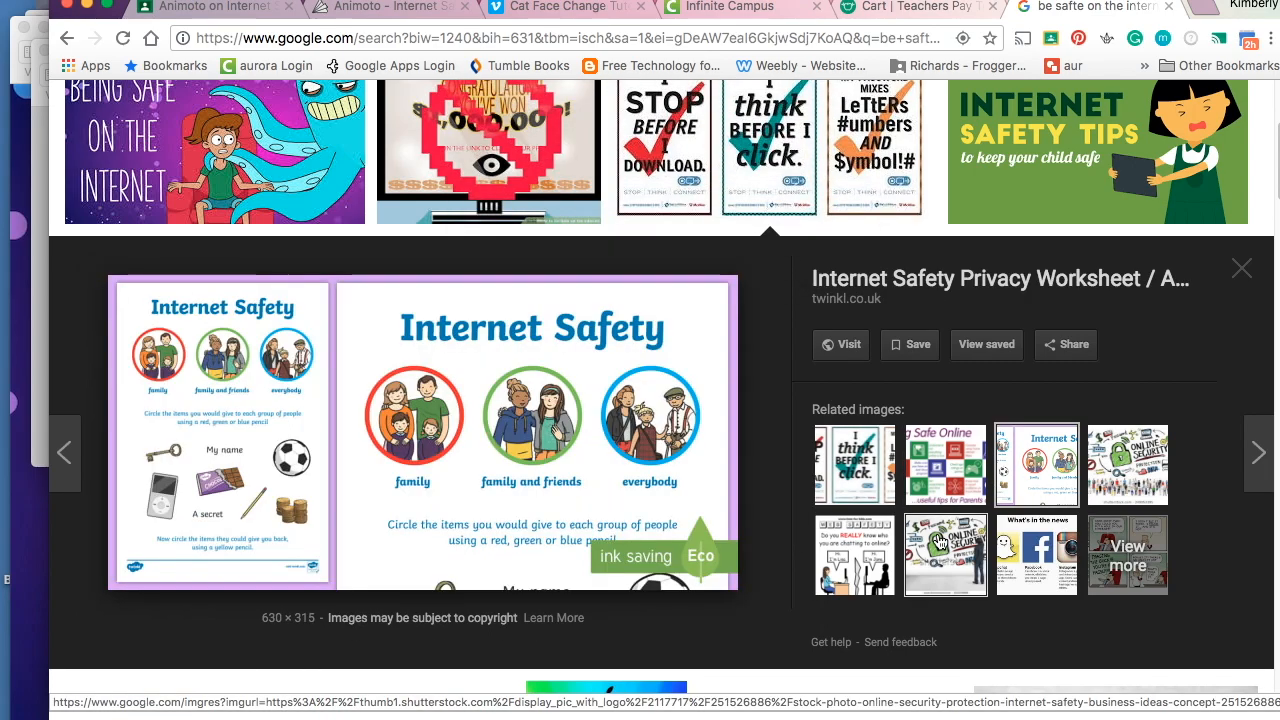
{"action": "right_click", "coordinate": [425, 401]}
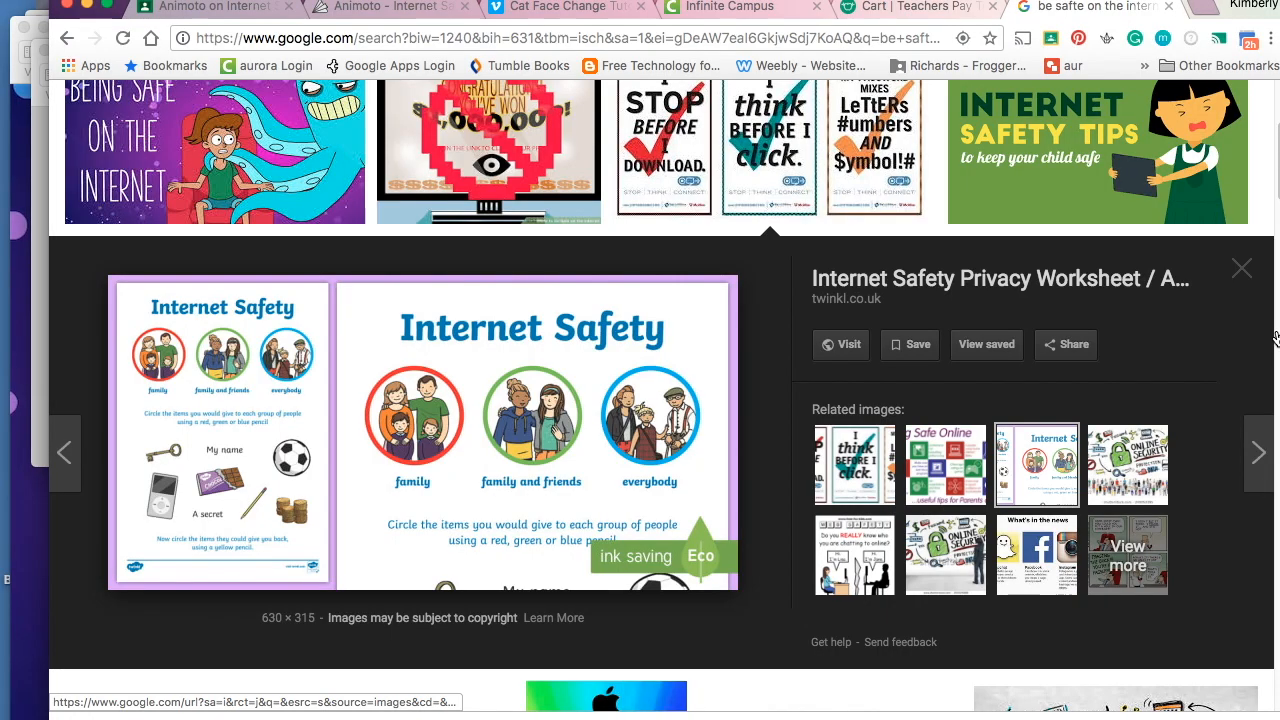
{"action": "left_click", "coordinate": [395, 12]}
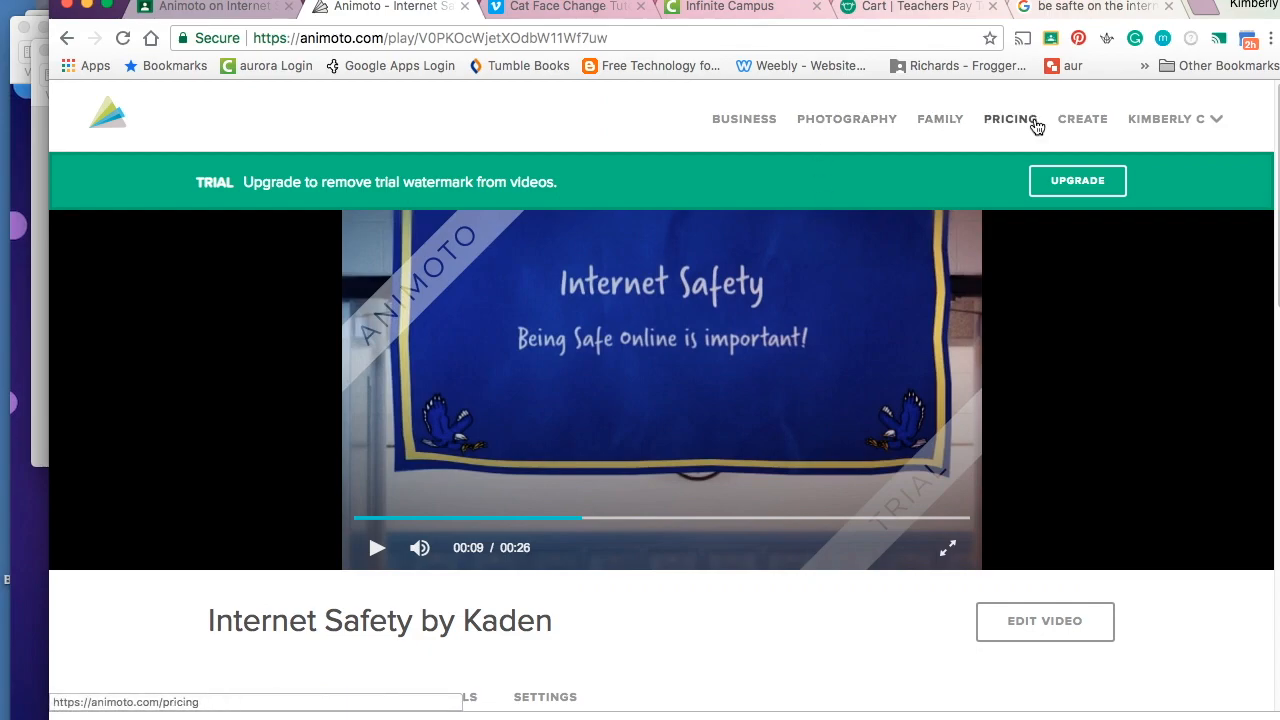
- Start a new Memories video in Animoto and browse the available styles
{"action": "left_click", "coordinate": [1076, 122]}
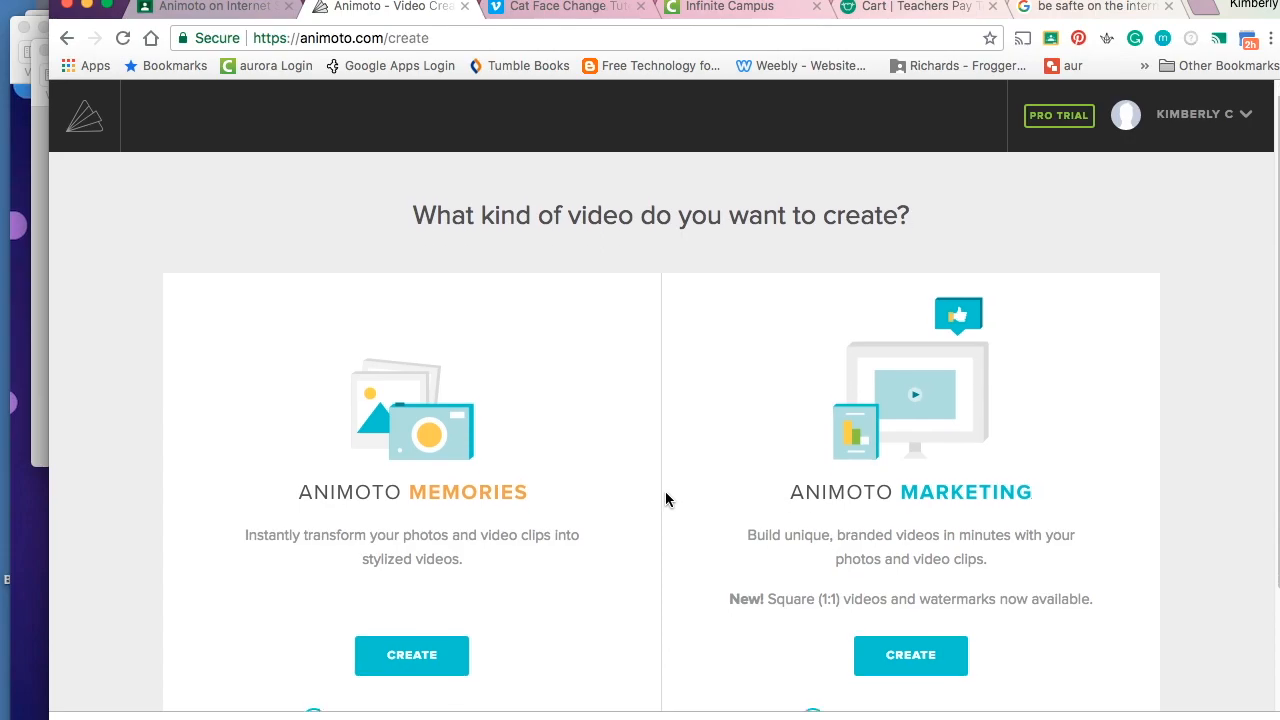
{"action": "scroll", "coordinate": [600, 490], "scroll_direction": "down", "scroll_amount": 2}
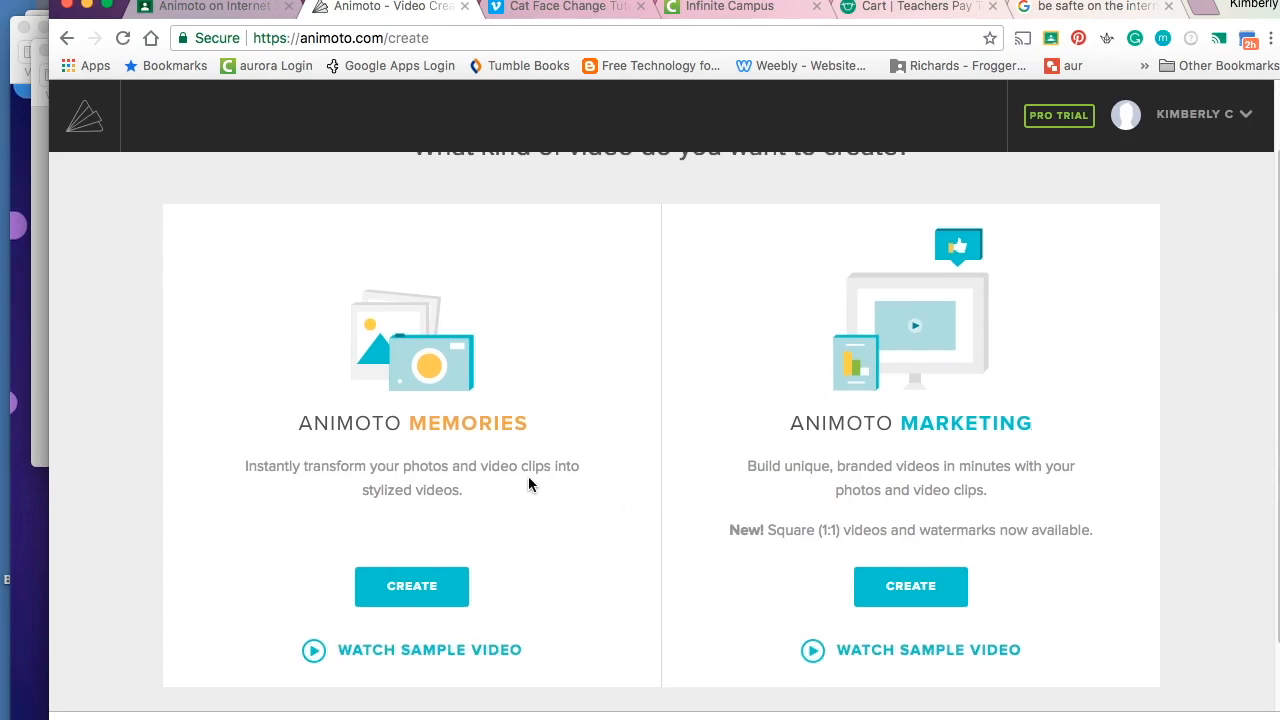
{"action": "left_click", "coordinate": [406, 598]}
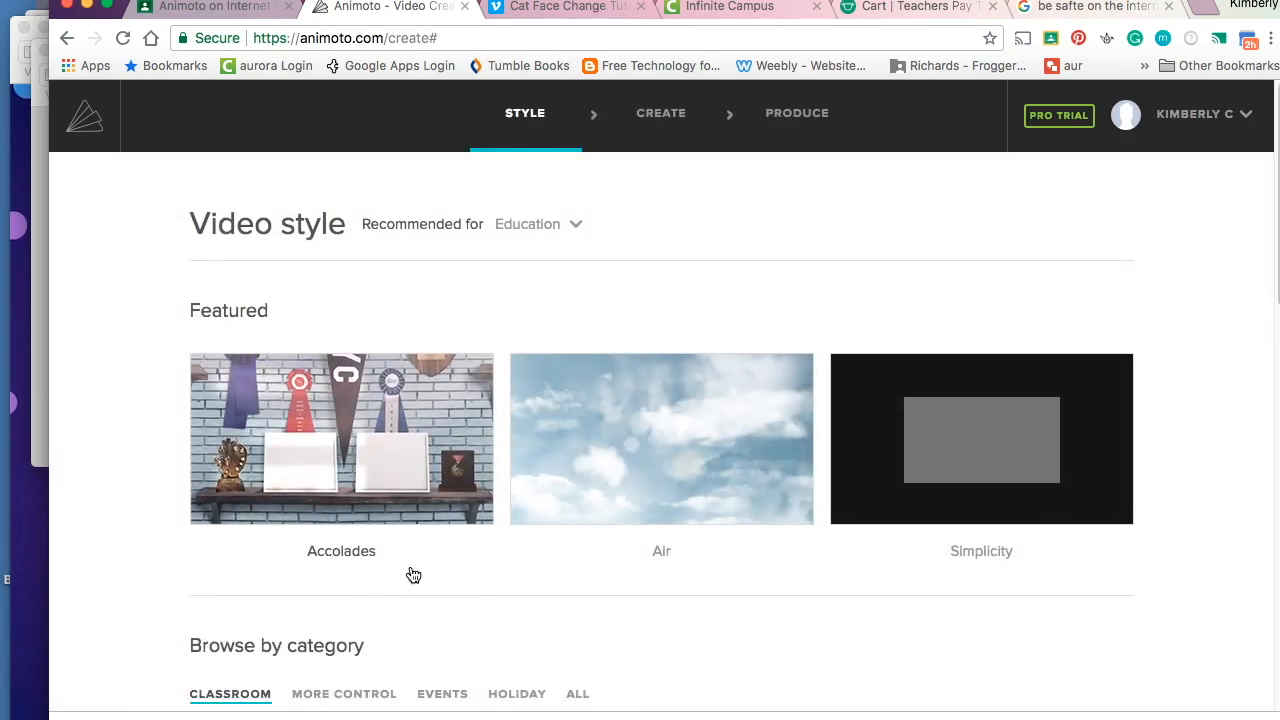
{"action": "scroll", "coordinate": [413, 575], "scroll_direction": "down", "scroll_amount": 4}
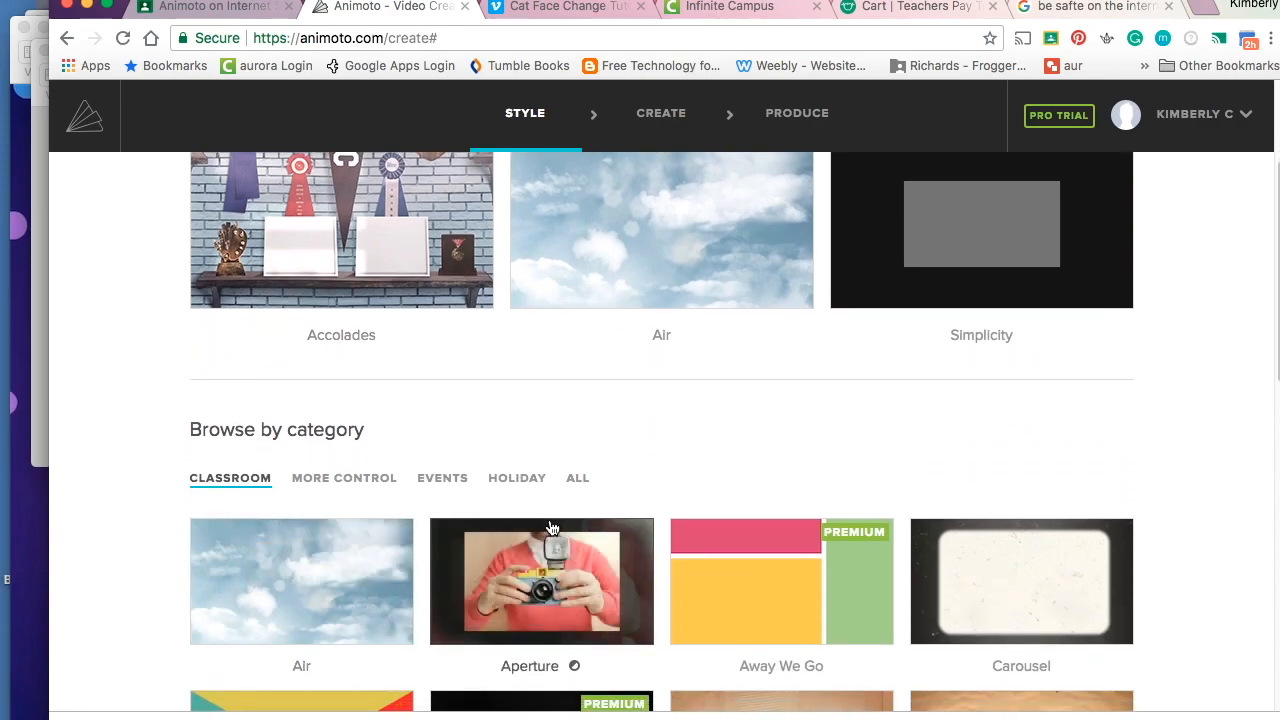
{"action": "scroll", "coordinate": [567, 488], "scroll_direction": "down", "scroll_amount": 2}
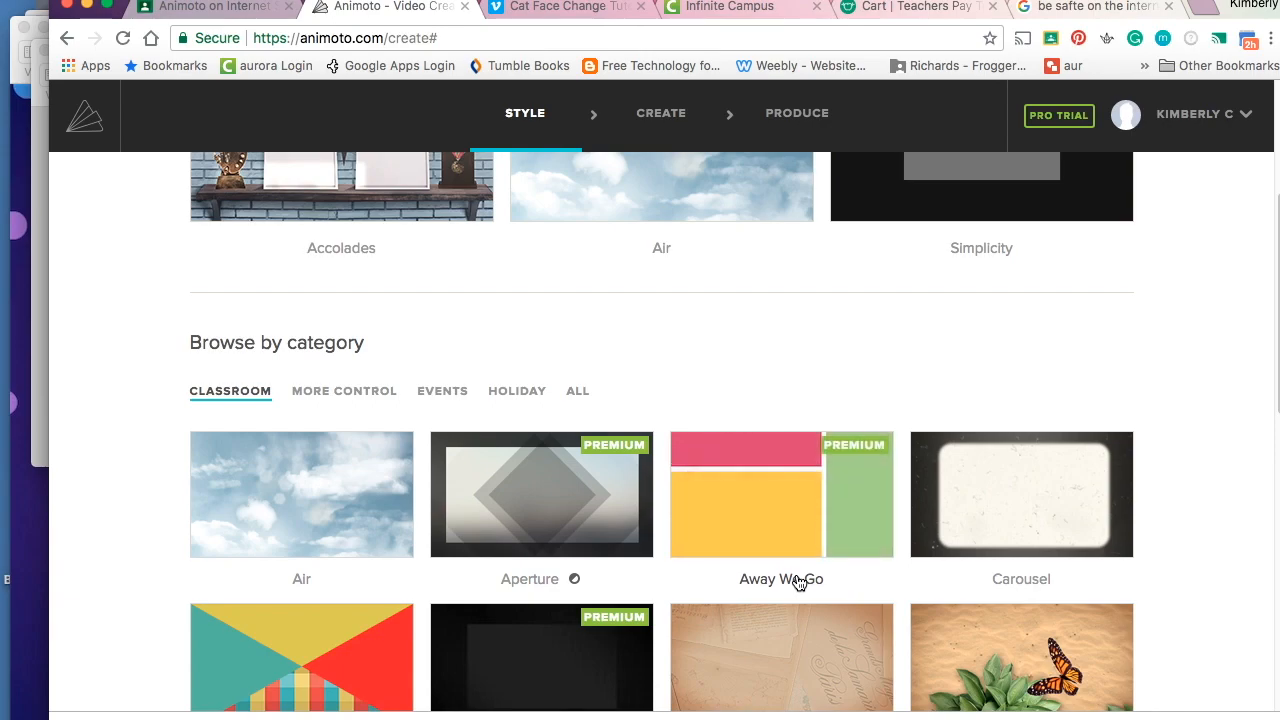
{"action": "scroll", "coordinate": [800, 583], "scroll_direction": "down", "scroll_amount": 3}
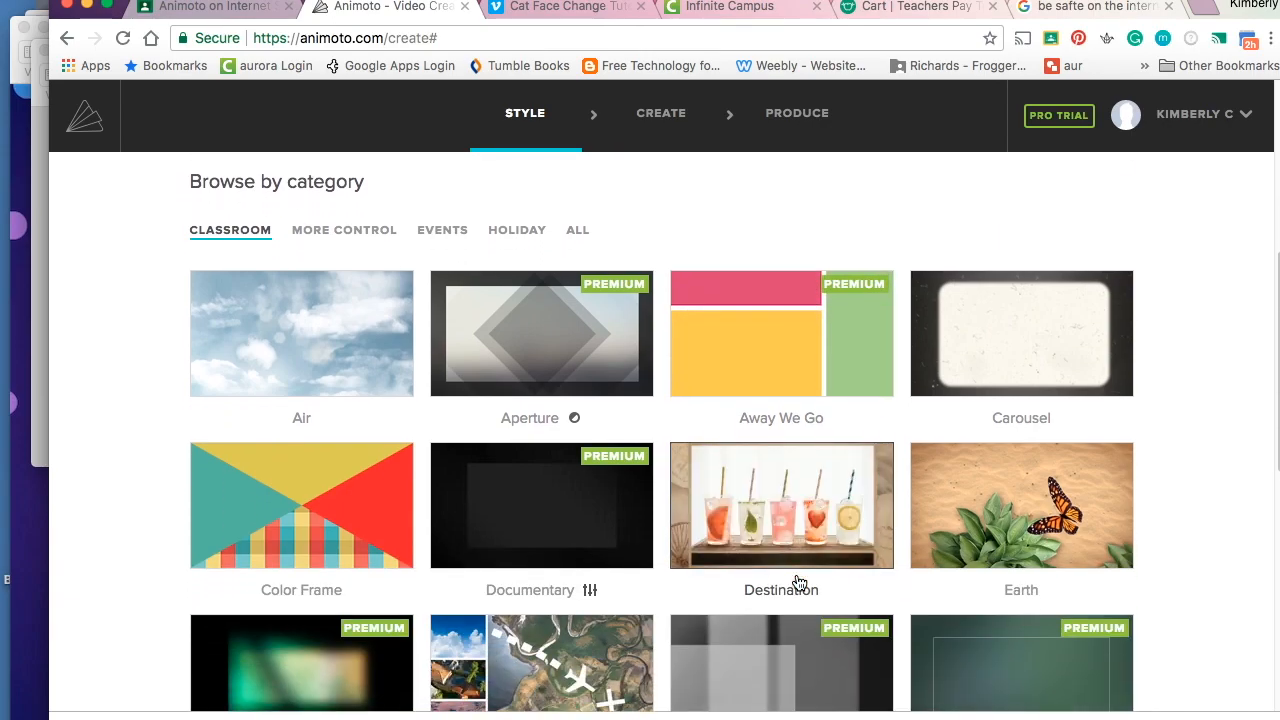
{"action": "scroll", "coordinate": [800, 583], "scroll_direction": "down", "scroll_amount": 4}
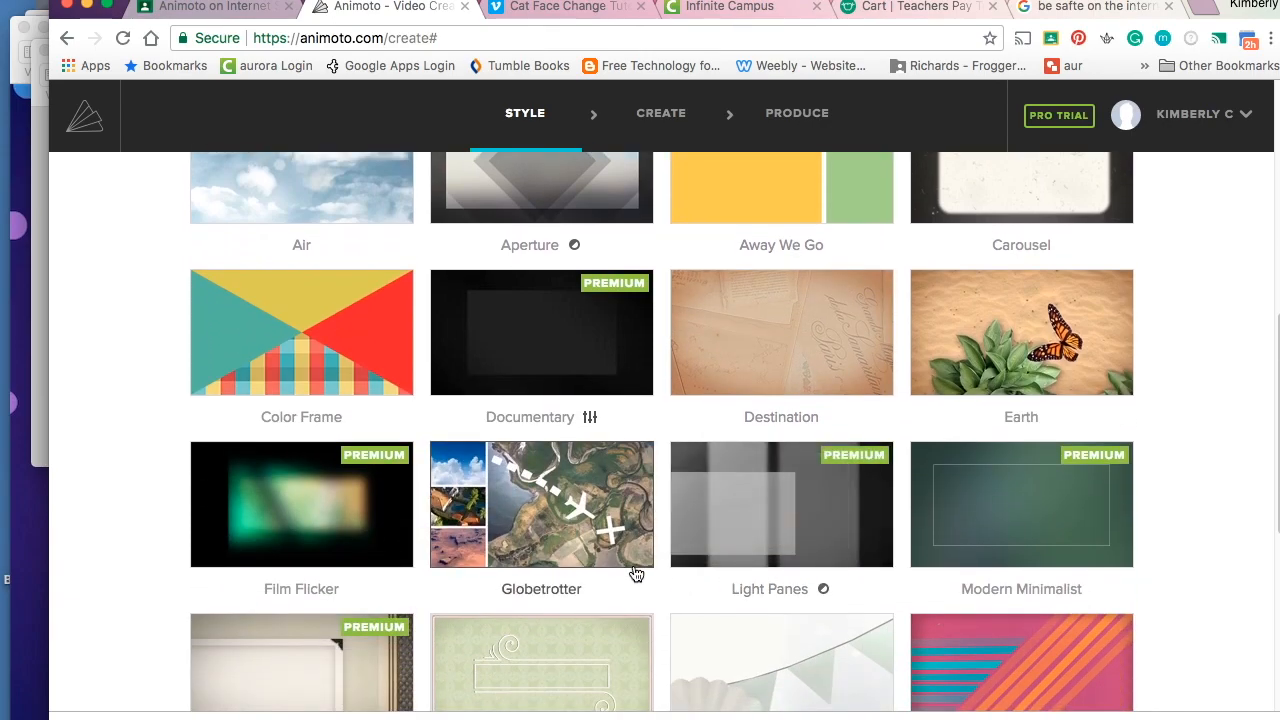
{"action": "scroll", "coordinate": [635, 574], "scroll_direction": "down", "scroll_amount": 7}
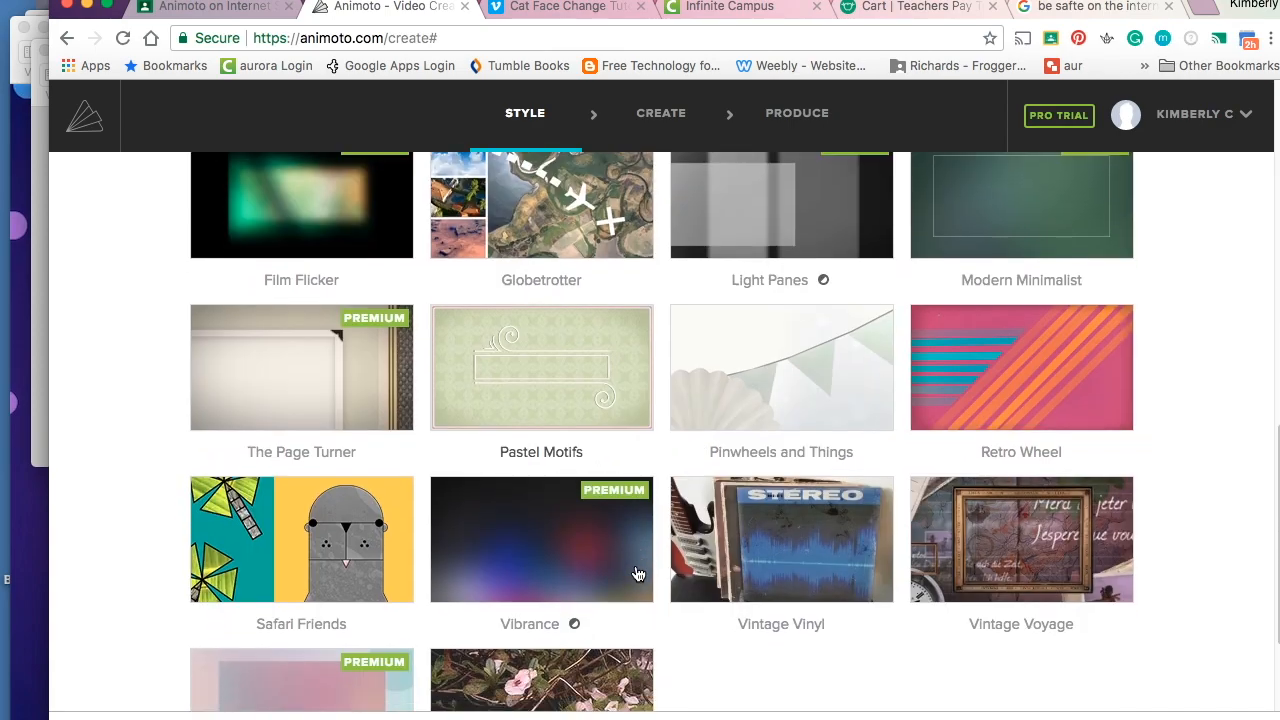
{"action": "scroll", "coordinate": [637, 574], "scroll_direction": "down", "scroll_amount": 1}
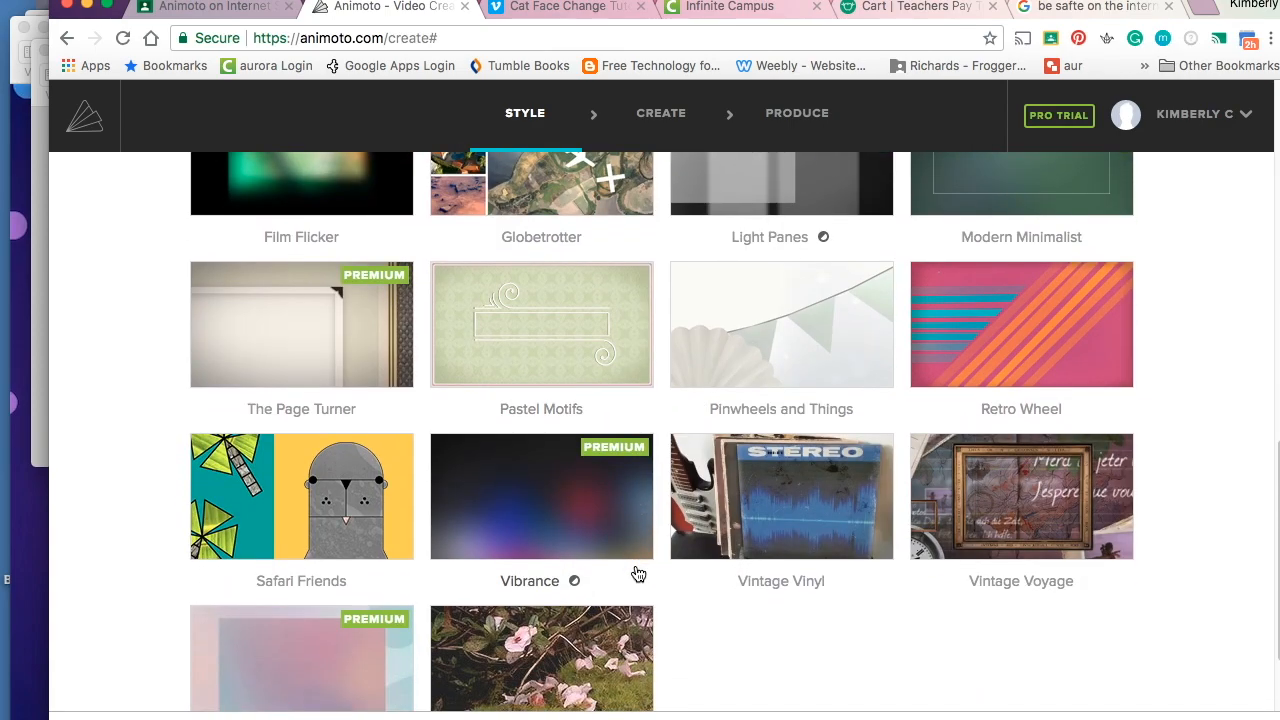
{"action": "scroll", "coordinate": [637, 574], "scroll_direction": "down", "scroll_amount": 15}
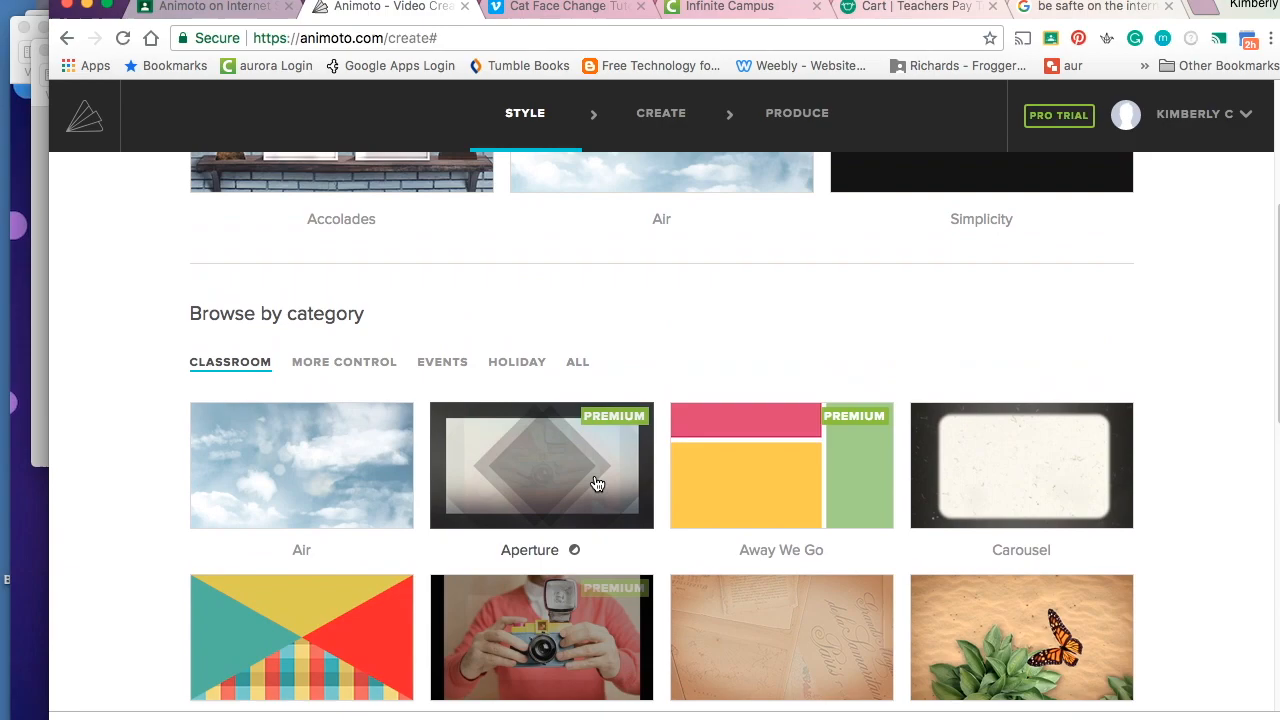
- Choose the Back to School style from all styles and create a video with it
{"action": "left_click", "coordinate": [578, 367]}
{"action": "scroll", "coordinate": [624, 524], "scroll_direction": "down", "scroll_amount": 3}
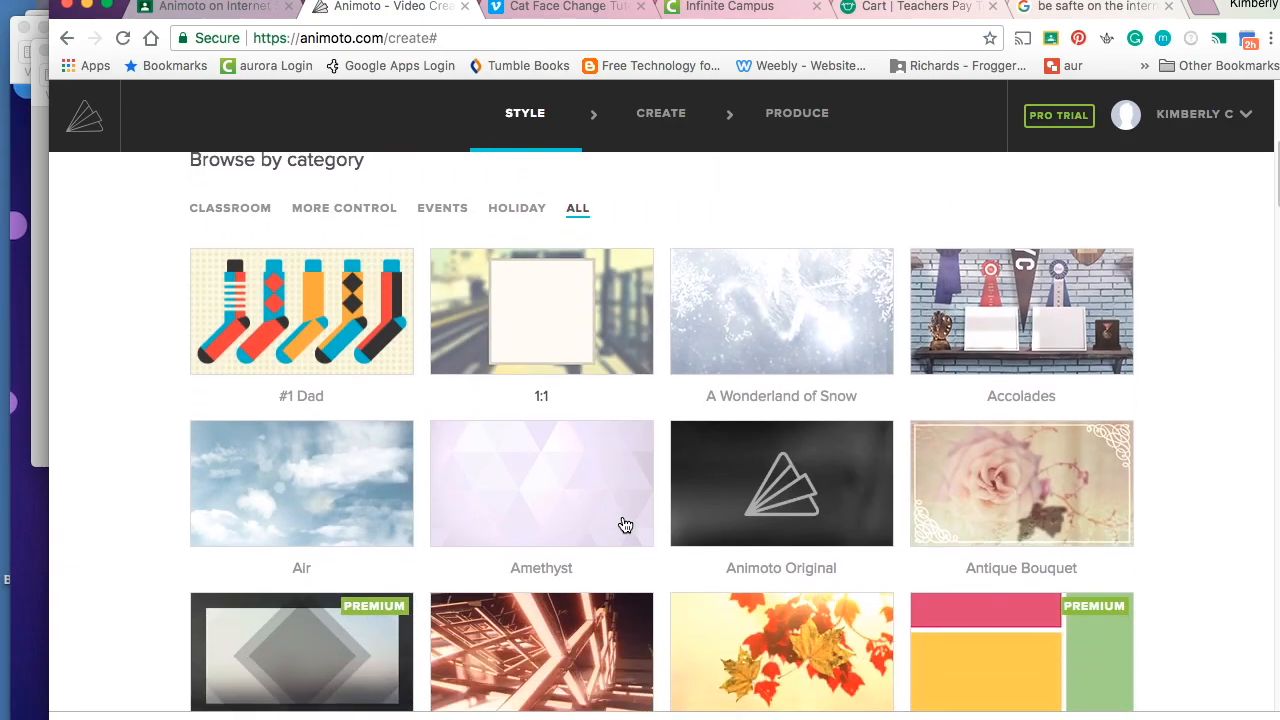
{"action": "scroll", "coordinate": [624, 524], "scroll_direction": "down", "scroll_amount": 6}
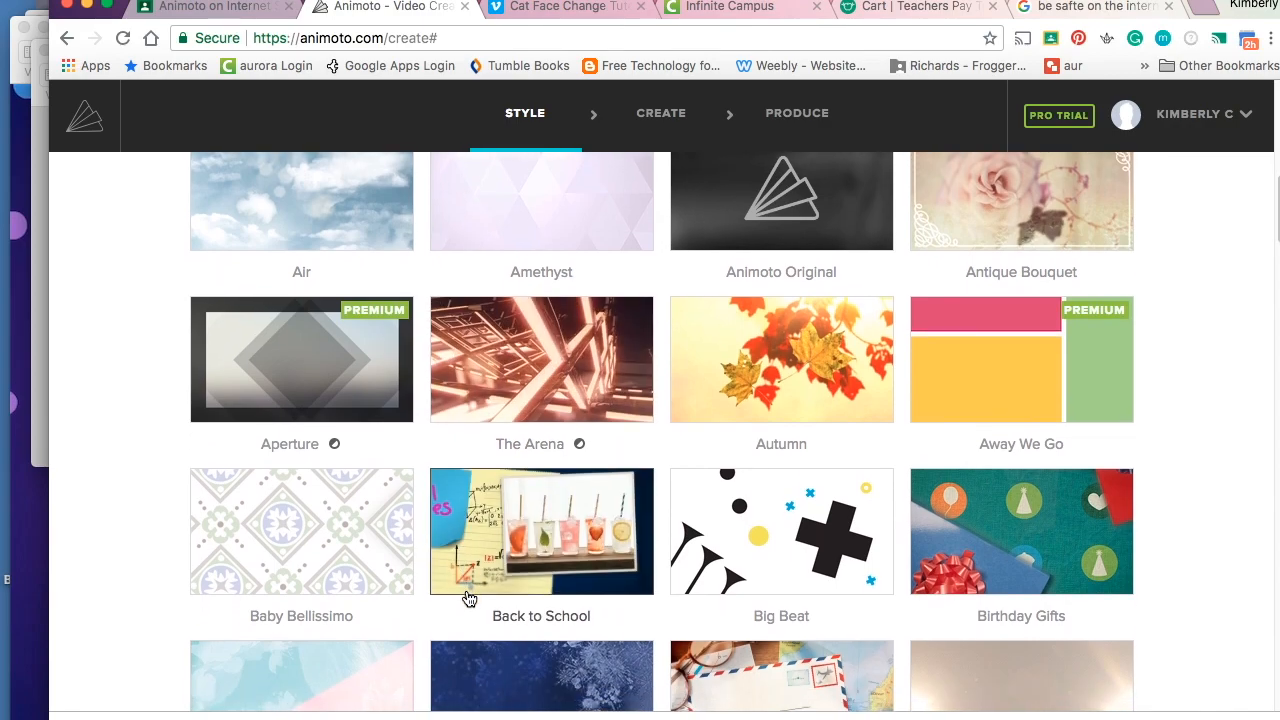
{"action": "left_click", "coordinate": [565, 590]}
{"action": "left_click", "coordinate": [545, 471]}
- Add an opening text slide titled 'Internet Safety' with subtitle 'Be safe online!'
{"action": "left_click", "coordinate": [930, 512]}
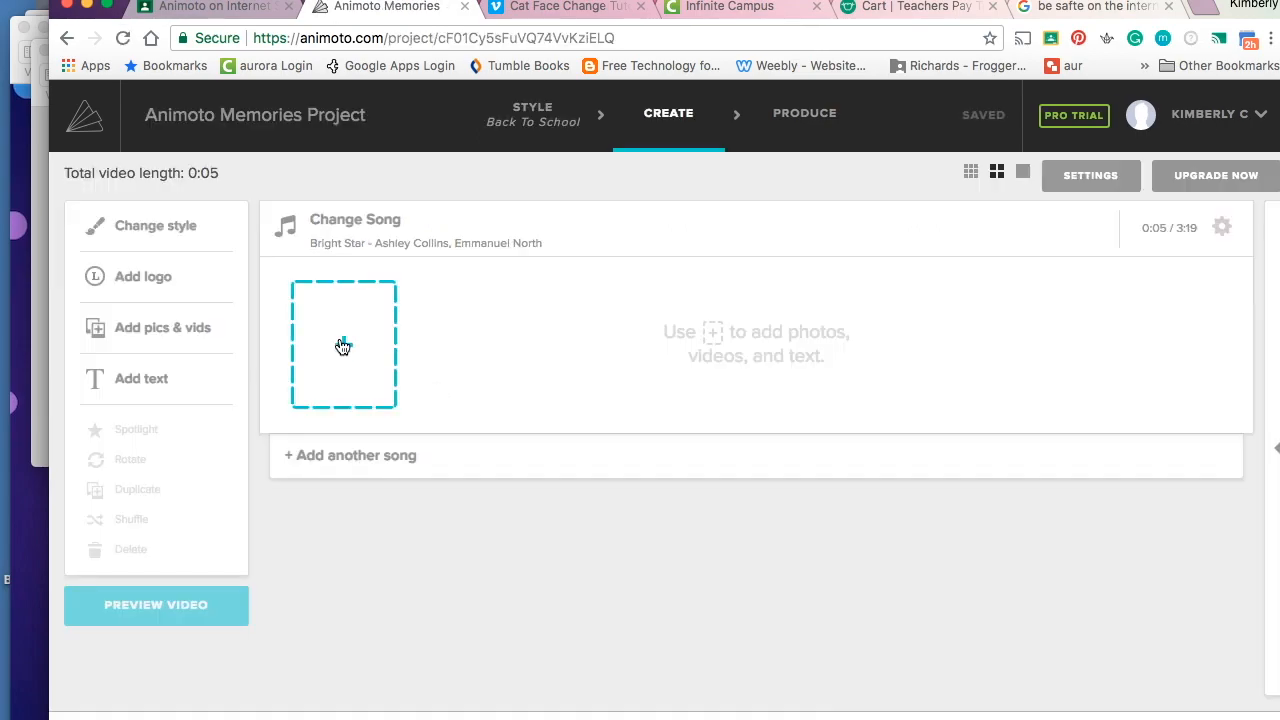
{"action": "left_click", "coordinate": [343, 346]}
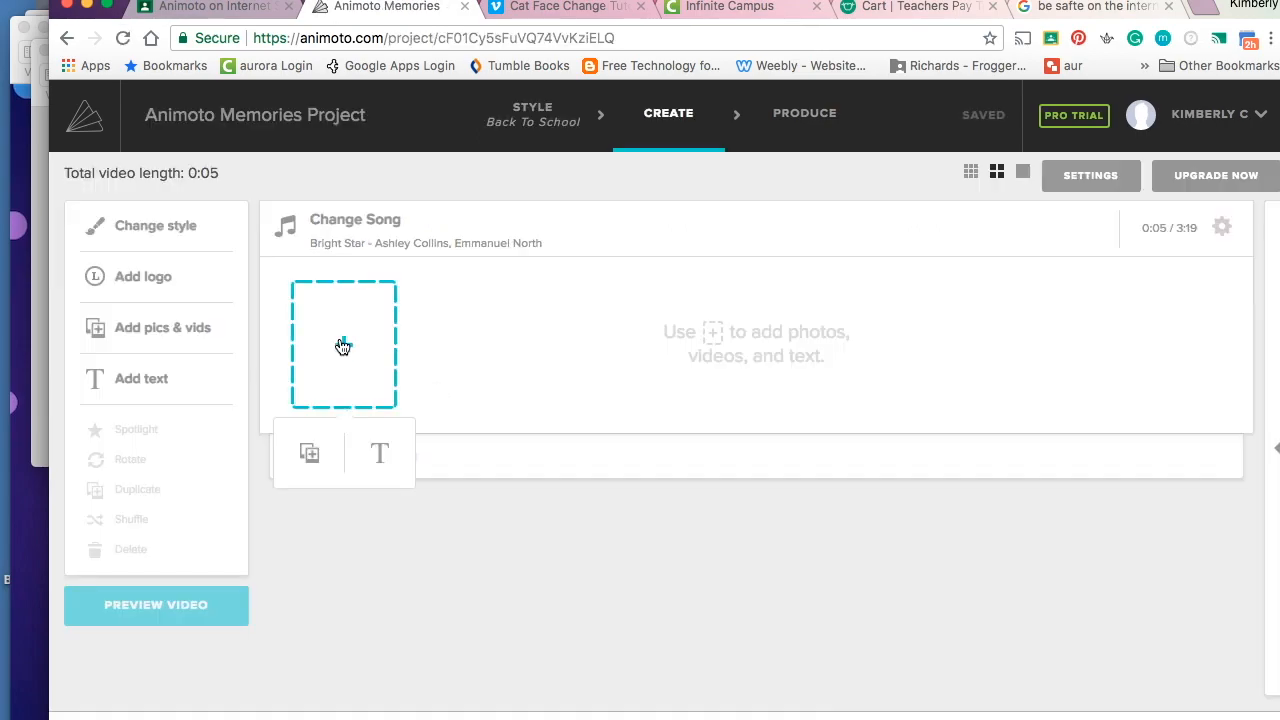
{"action": "left_click", "coordinate": [377, 460]}
{"action": "type", "text": "INte"}
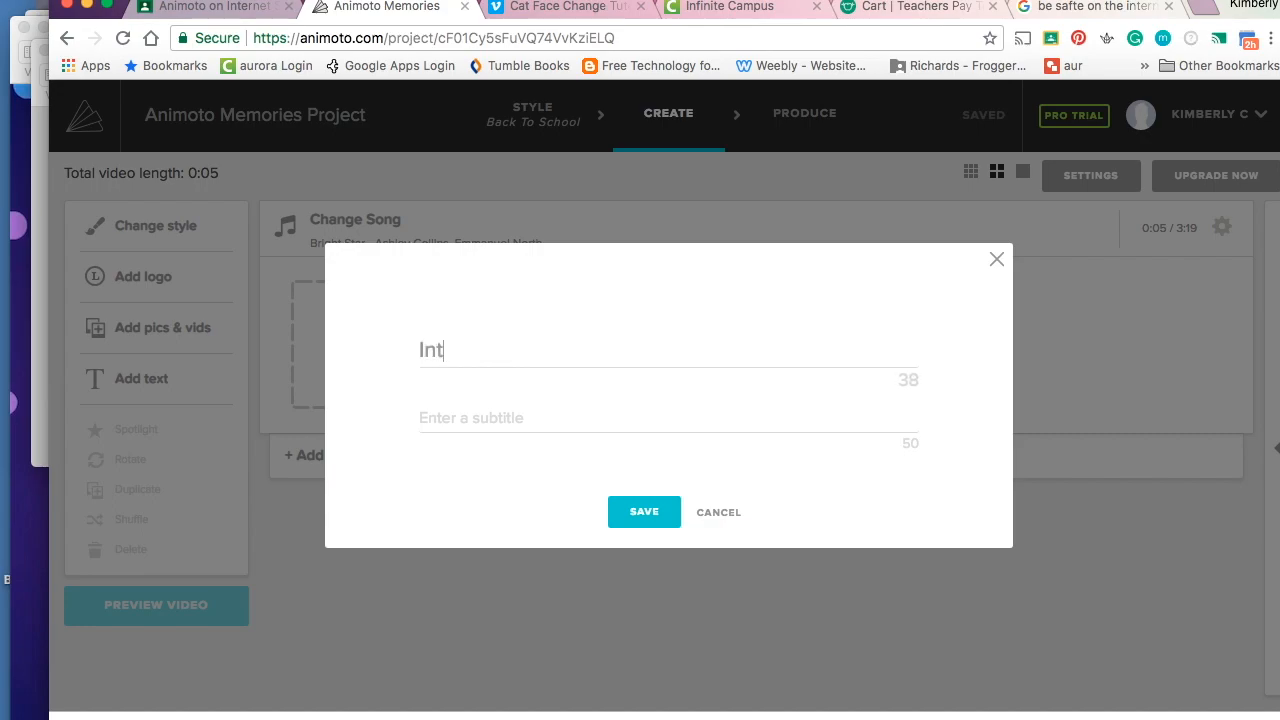
{"action": "type", "text": "rnet Safety"}
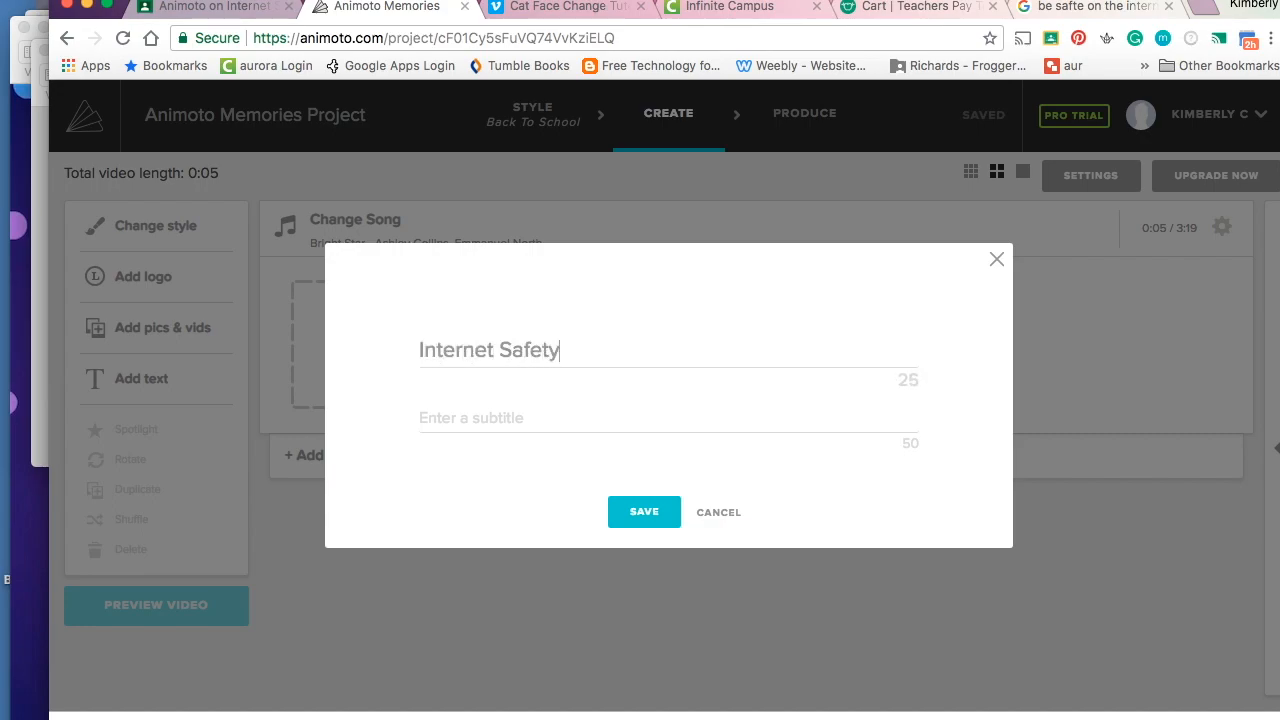
{"action": "type", "text": "Be safe online!"}
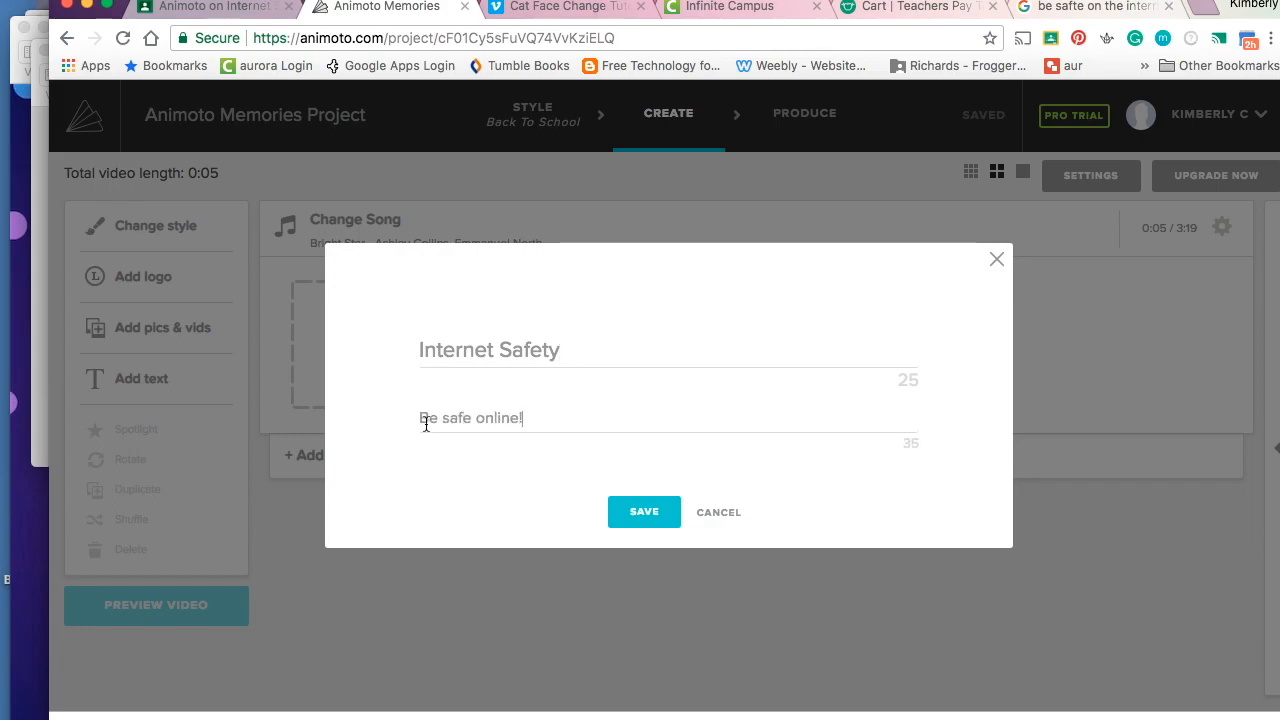
{"action": "left_click", "coordinate": [638, 515]}
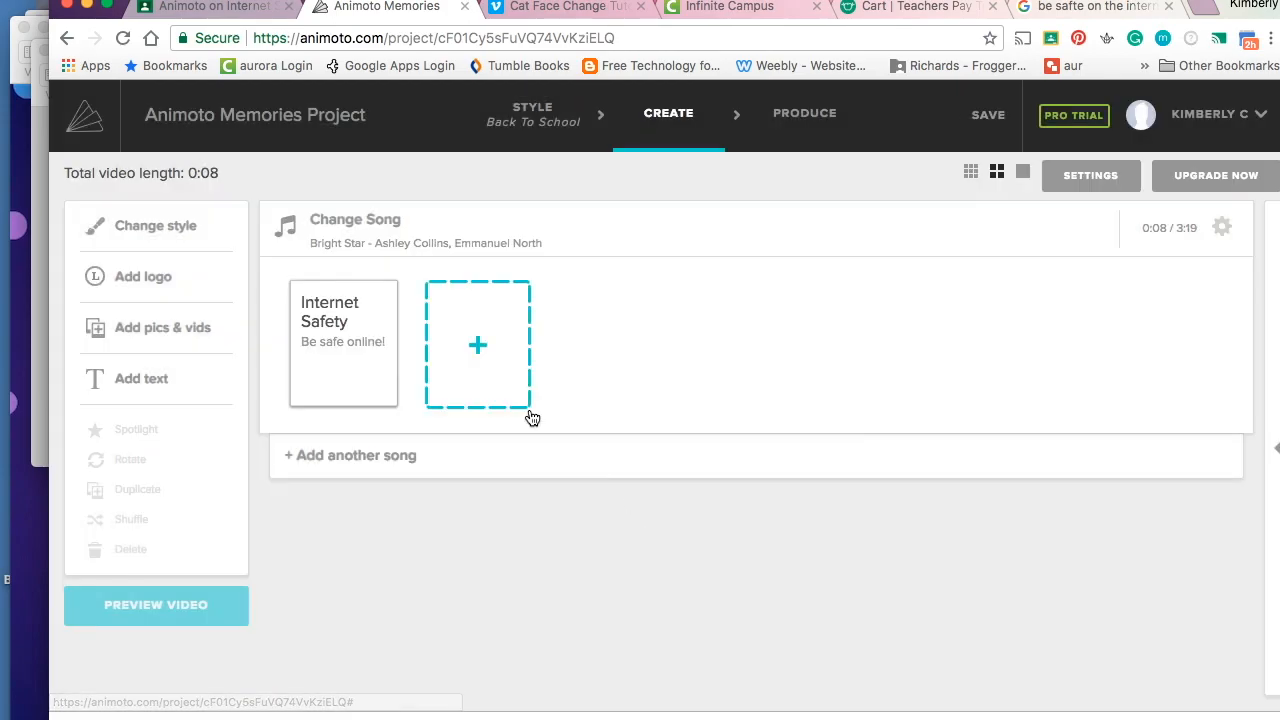
{"action": "left_click", "coordinate": [483, 364]}
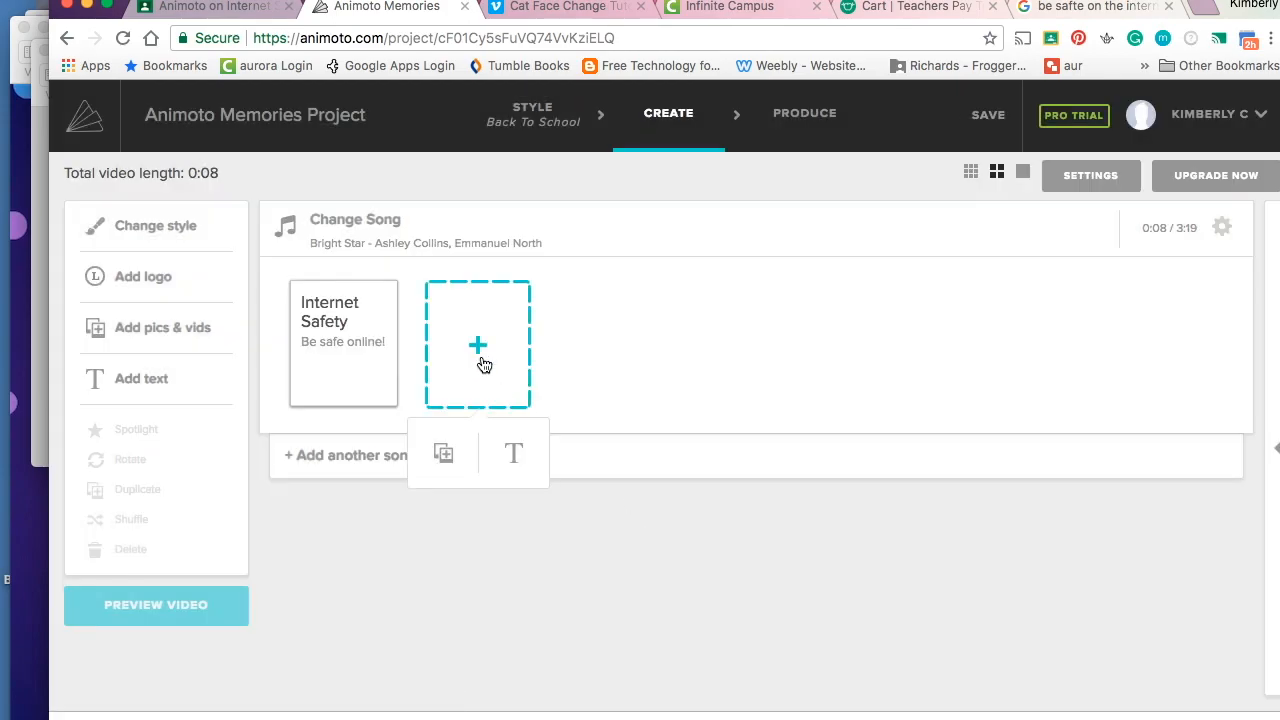
- Upload Be safe online.jpg and Be safe online 2.jpg as picture slides after the title
{"action": "left_click", "coordinate": [442, 455]}
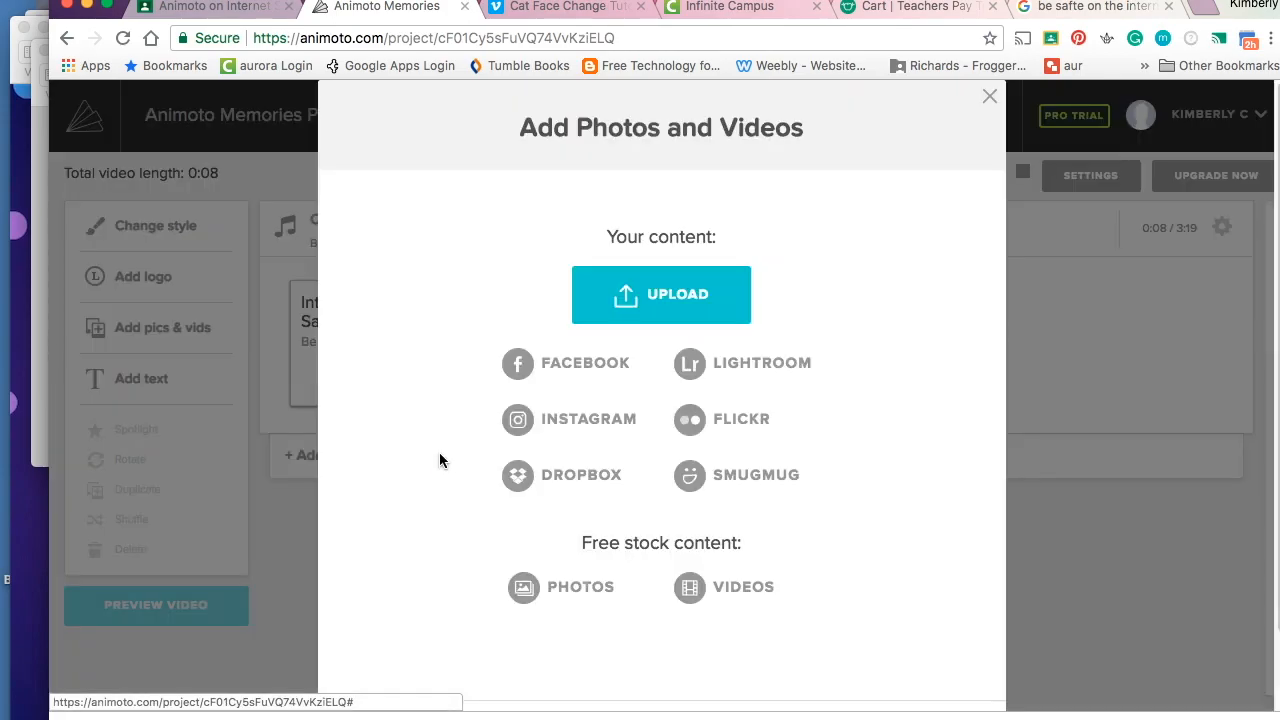
{"action": "left_click", "coordinate": [655, 304]}
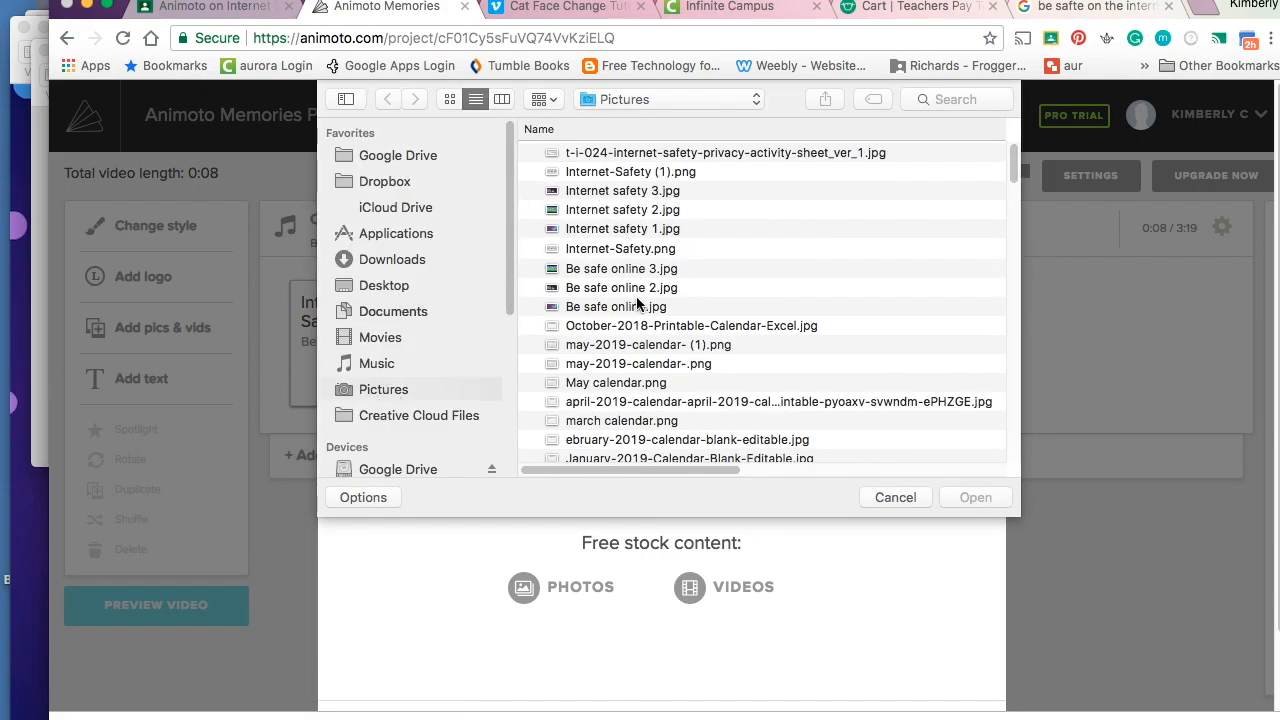
{"action": "left_click", "coordinate": [632, 307]}
{"action": "left_click", "coordinate": [962, 497]}
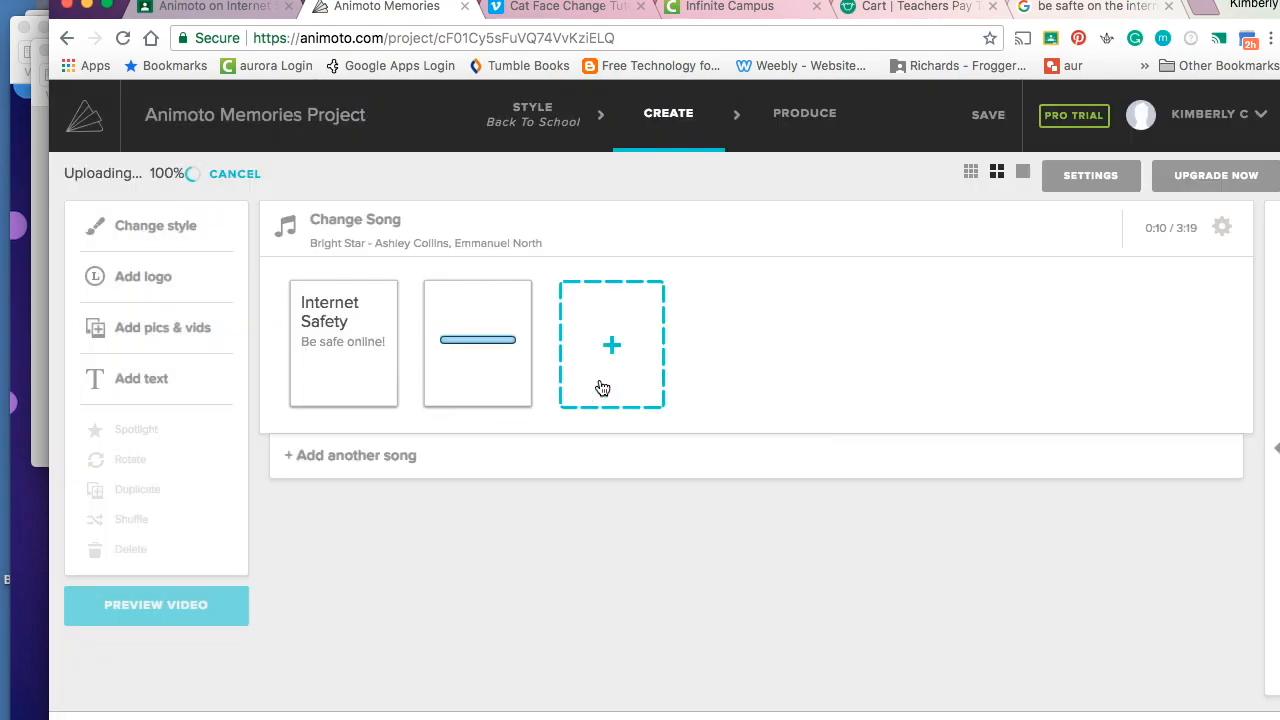
{"action": "left_click", "coordinate": [610, 340]}
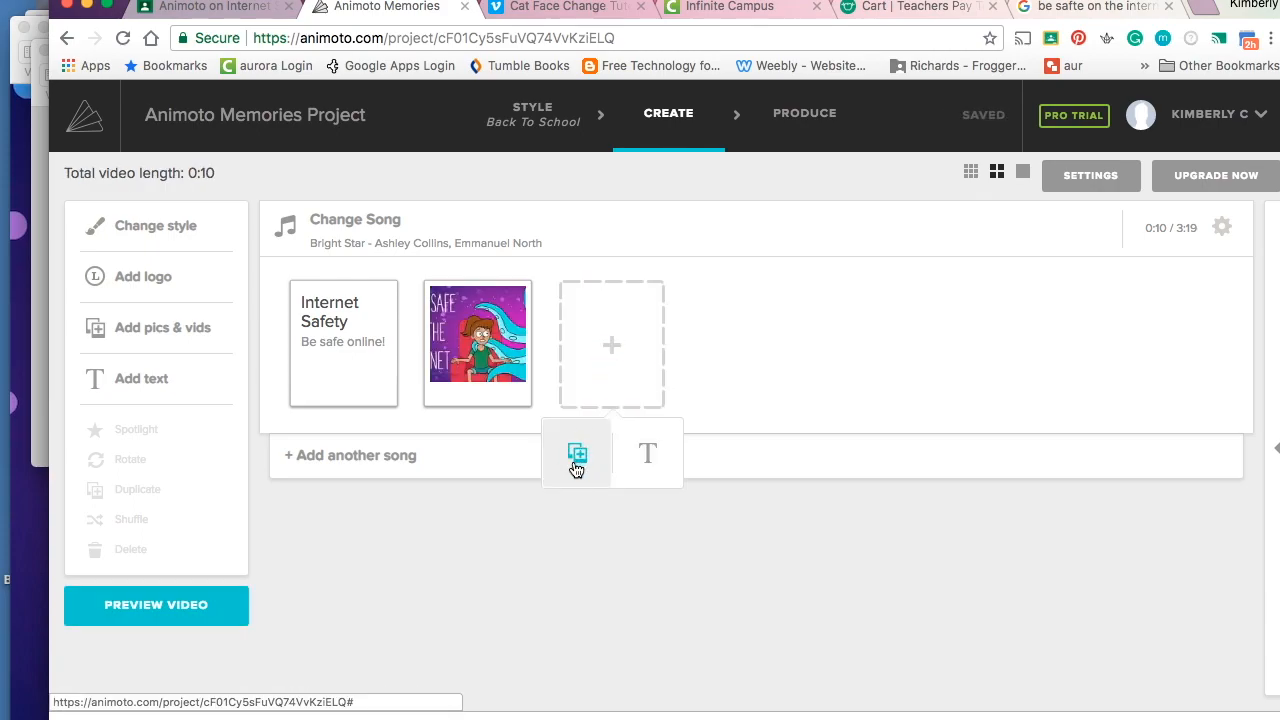
{"action": "left_click", "coordinate": [577, 455]}
{"action": "left_click", "coordinate": [636, 287]}
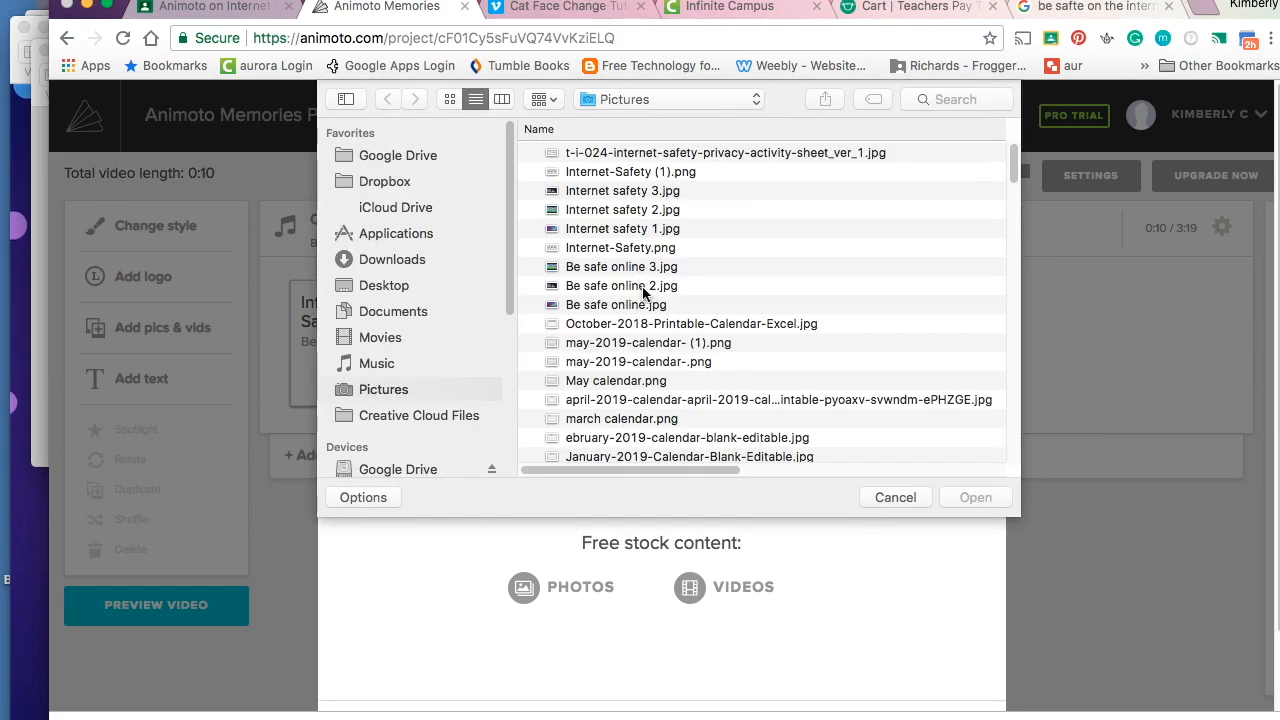
{"action": "left_click", "coordinate": [641, 287]}
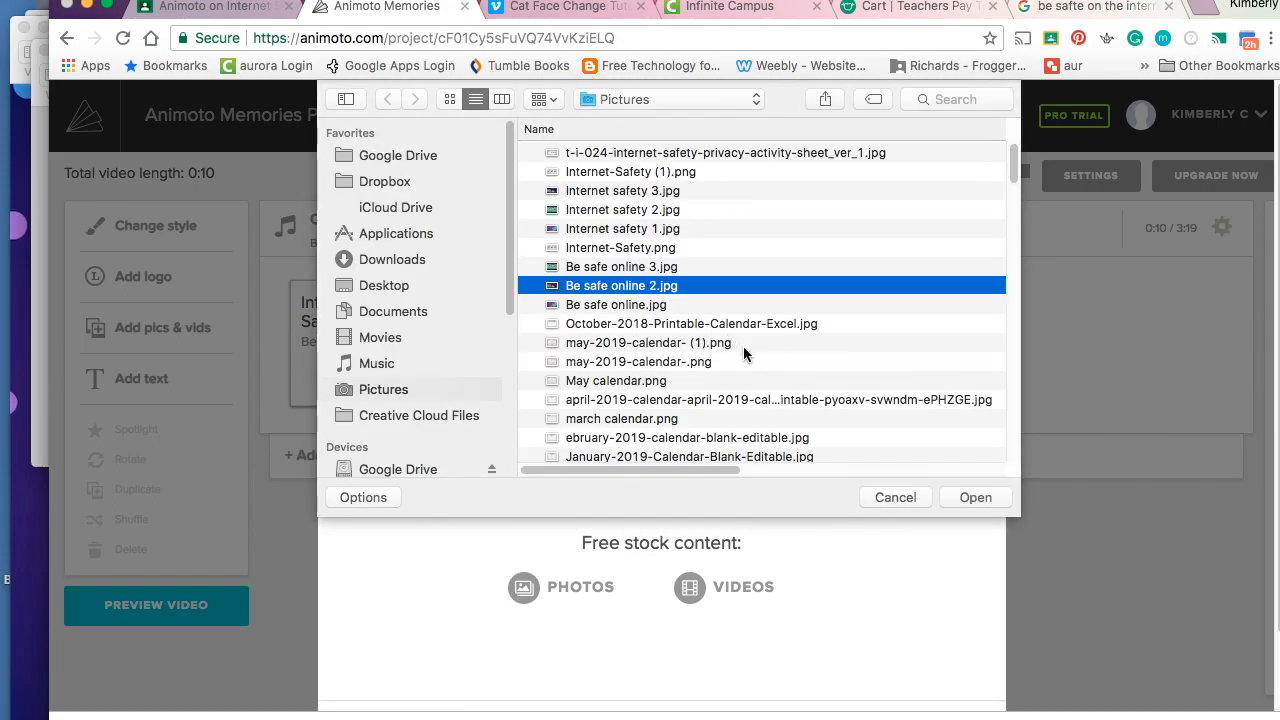
{"action": "left_click", "coordinate": [975, 497]}
- Find Be safe online 3 by sorting files by date modified and upload it as a slide
{"action": "left_click", "coordinate": [748, 346]}
{"action": "left_click", "coordinate": [636, 287]}
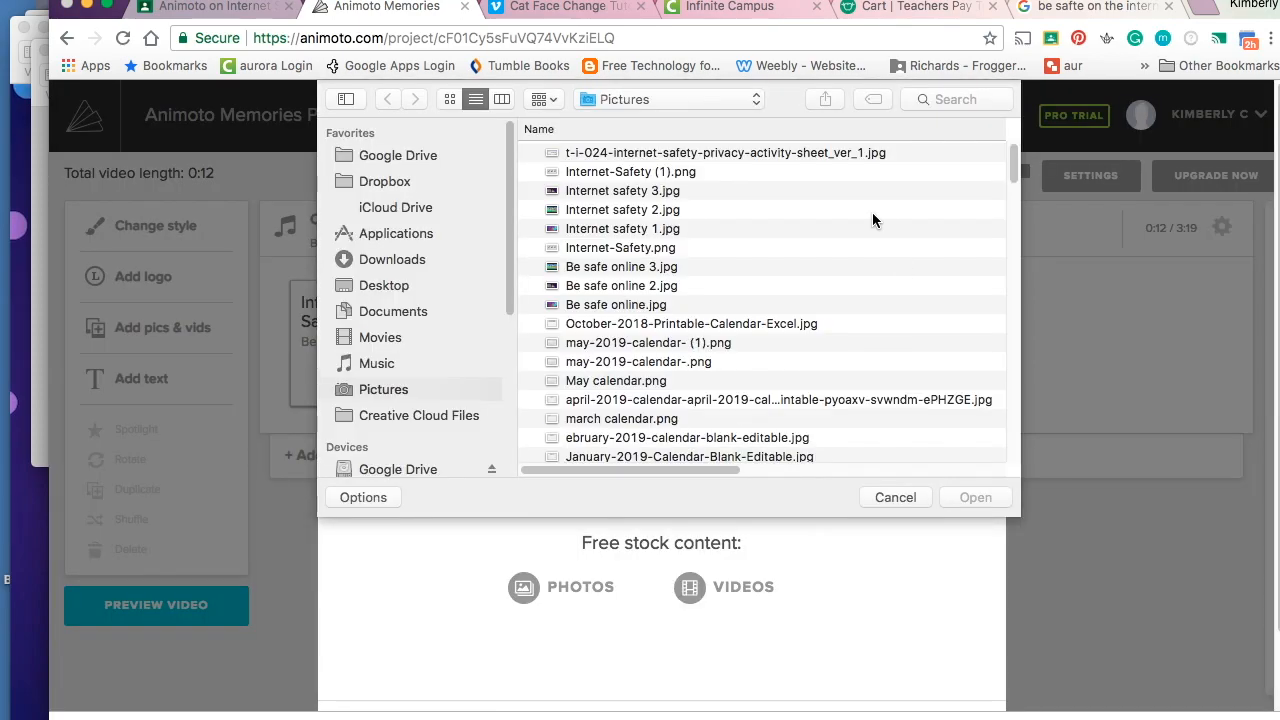
{"action": "scroll", "coordinate": [840, 205], "scroll_direction": "right", "scroll_amount": 3}
{"action": "scroll", "coordinate": [785, 190], "scroll_direction": "left", "scroll_amount": 3}
{"action": "left_click", "coordinate": [449, 101]}
{"action": "left_click", "coordinate": [475, 101]}
{"action": "left_click_drag", "start_coordinate": [709, 466], "coordinate": [890, 496]}
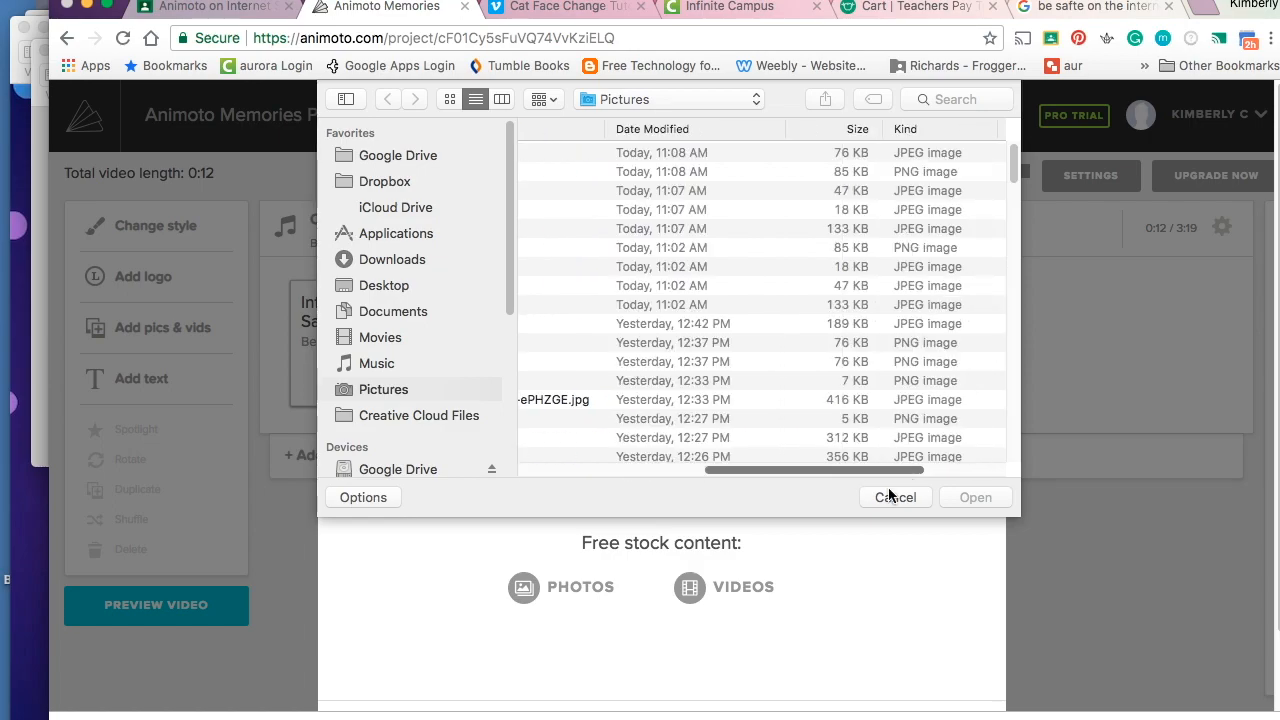
{"action": "scroll", "coordinate": [850, 410], "scroll_direction": "left", "scroll_amount": 2}
{"action": "left_click", "coordinate": [738, 129]}
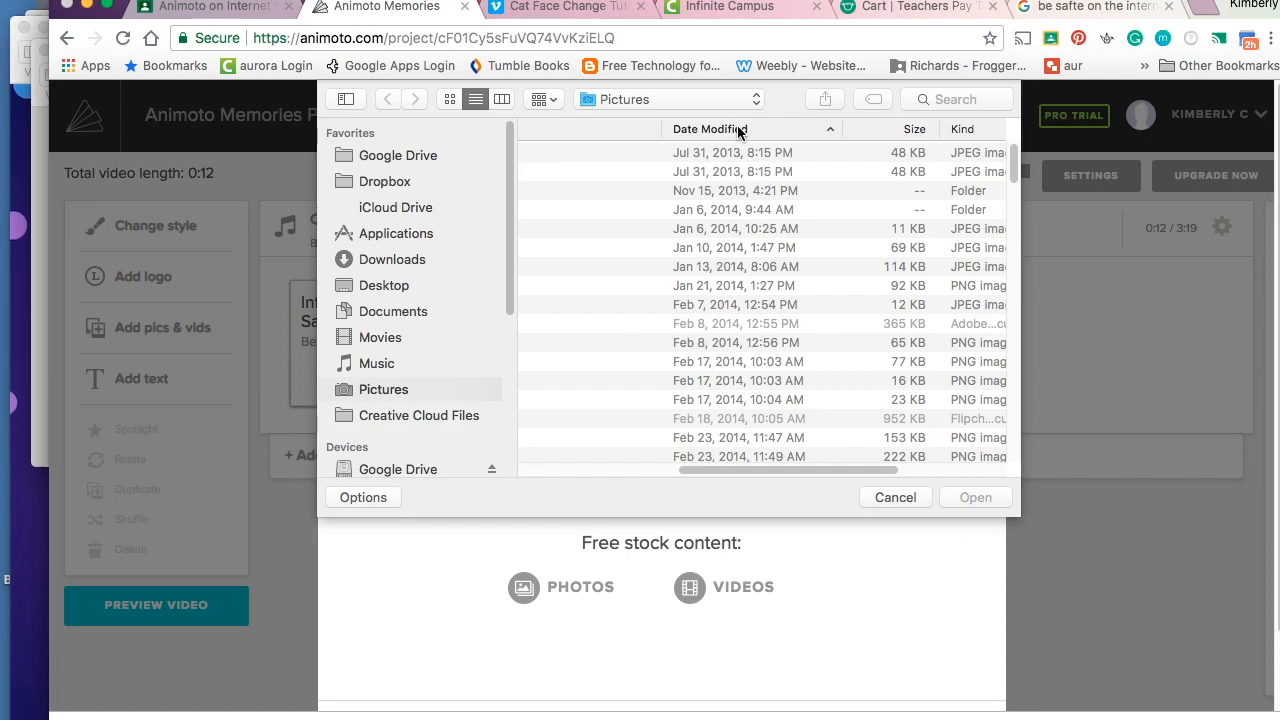
{"action": "scroll", "coordinate": [738, 131], "scroll_direction": "right", "scroll_amount": 3}
{"action": "scroll", "coordinate": [710, 236], "scroll_direction": "left", "scroll_amount": 4}
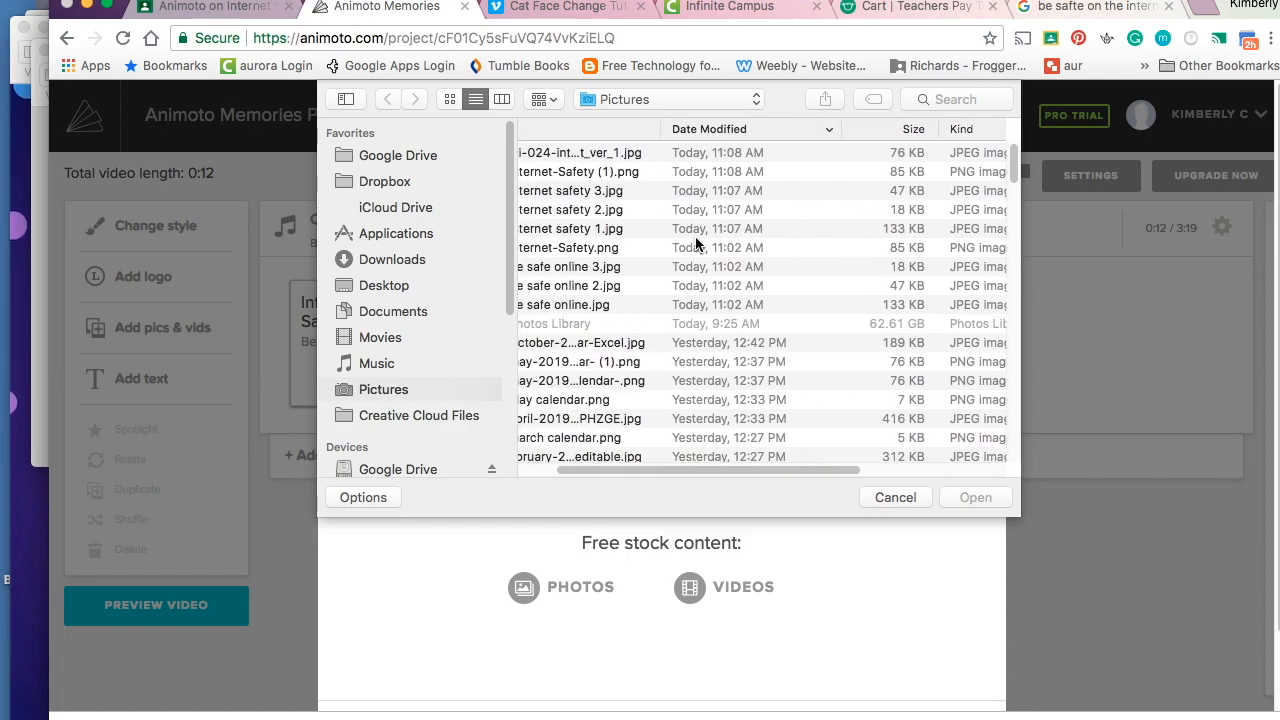
{"action": "scroll", "coordinate": [696, 243], "scroll_direction": "left", "scroll_amount": 2}
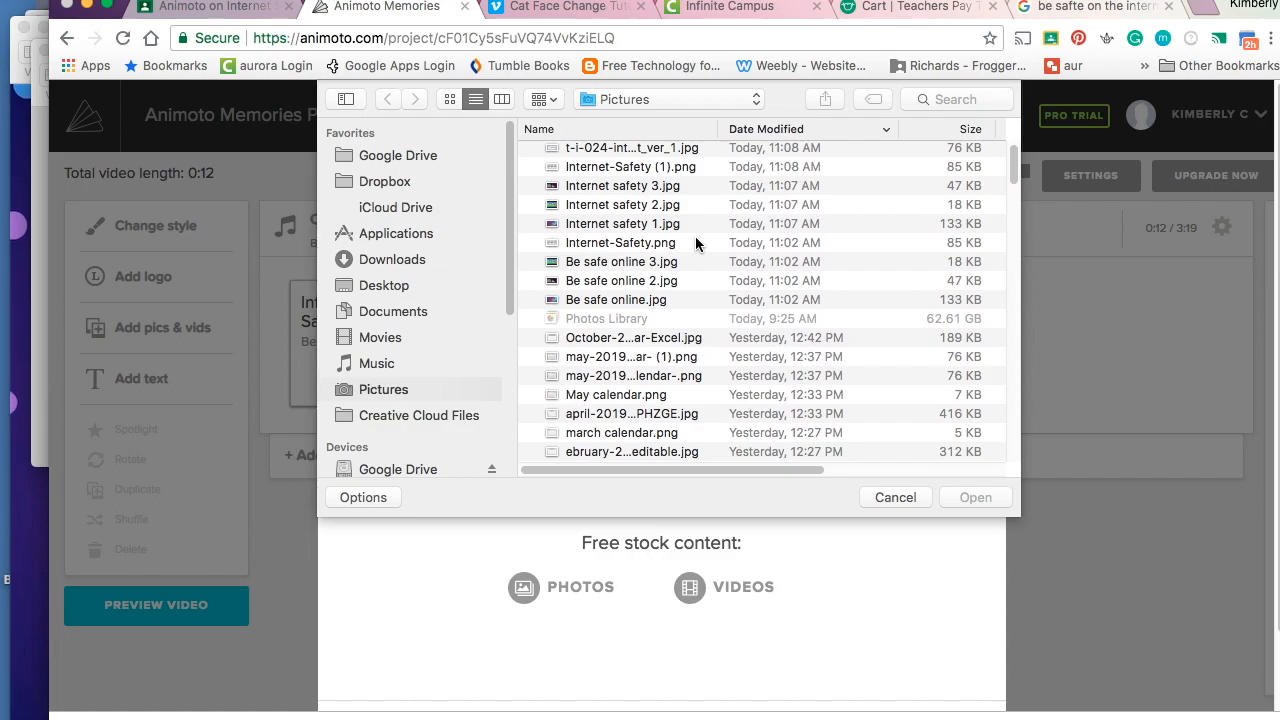
{"action": "scroll", "coordinate": [697, 244], "scroll_direction": "up", "scroll_amount": 1}
{"action": "left_click", "coordinate": [668, 270]}
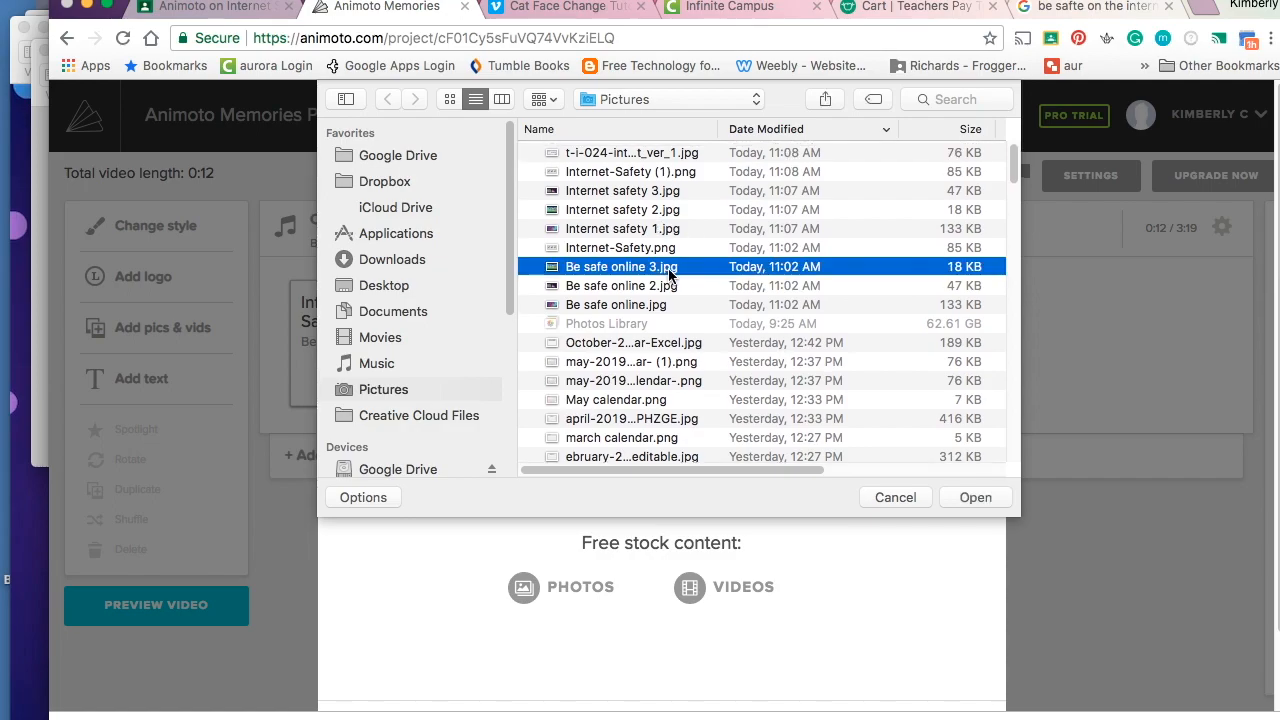
{"action": "left_click", "coordinate": [977, 496]}
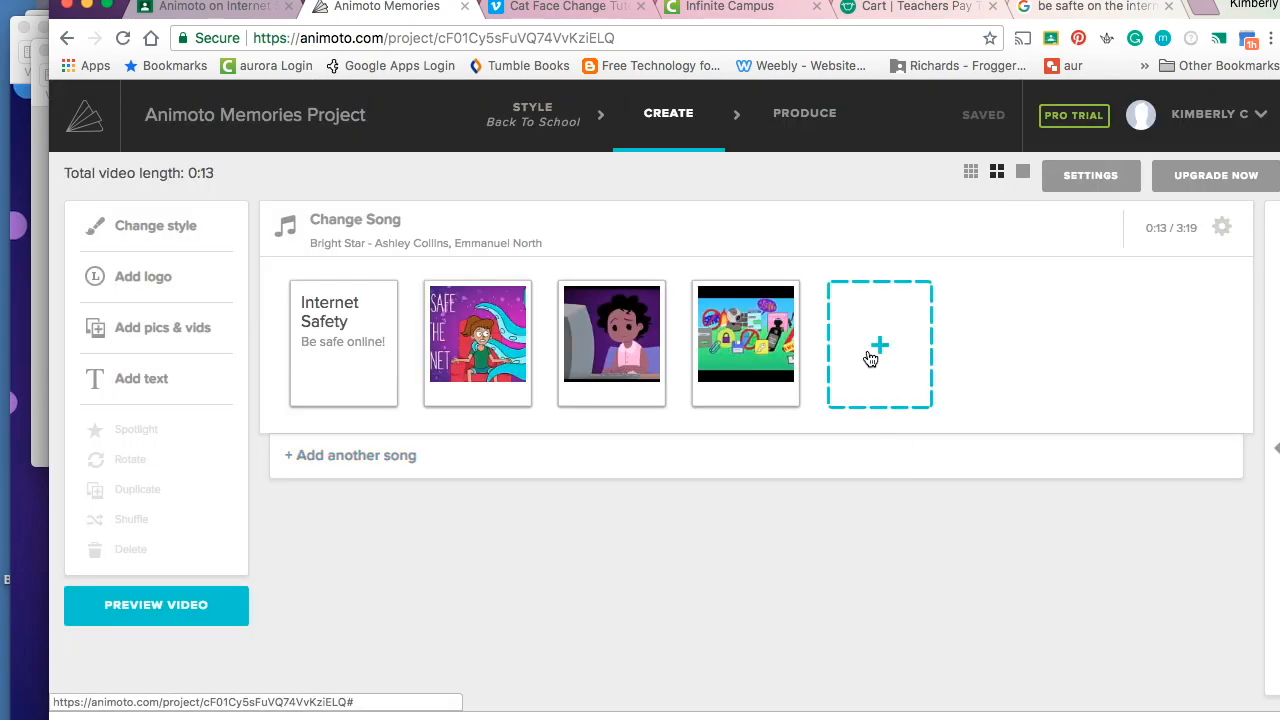
- Upload the internet safety activity sheet image as a new picture slide
{"action": "left_click", "coordinate": [871, 358]}
{"action": "left_click", "coordinate": [666, 311]}
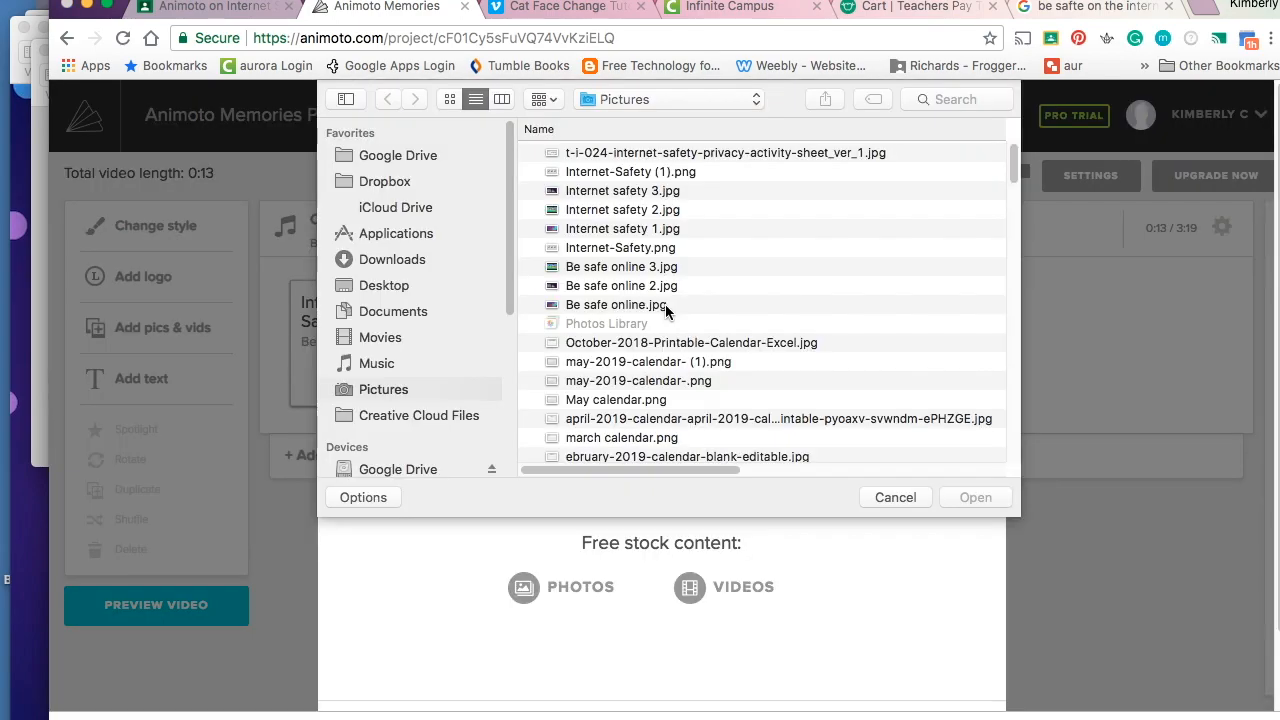
{"action": "left_click", "coordinate": [666, 306]}
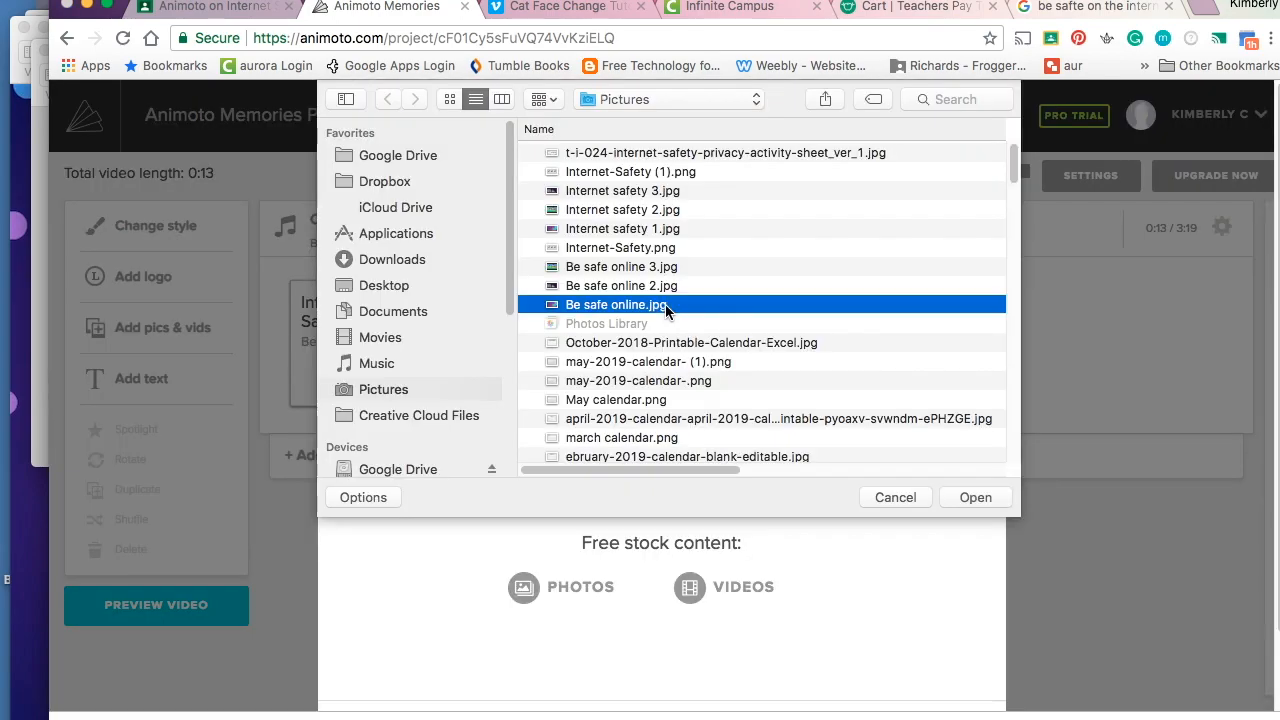
{"action": "left_click", "coordinate": [726, 152]}
{"action": "left_click", "coordinate": [972, 497]}
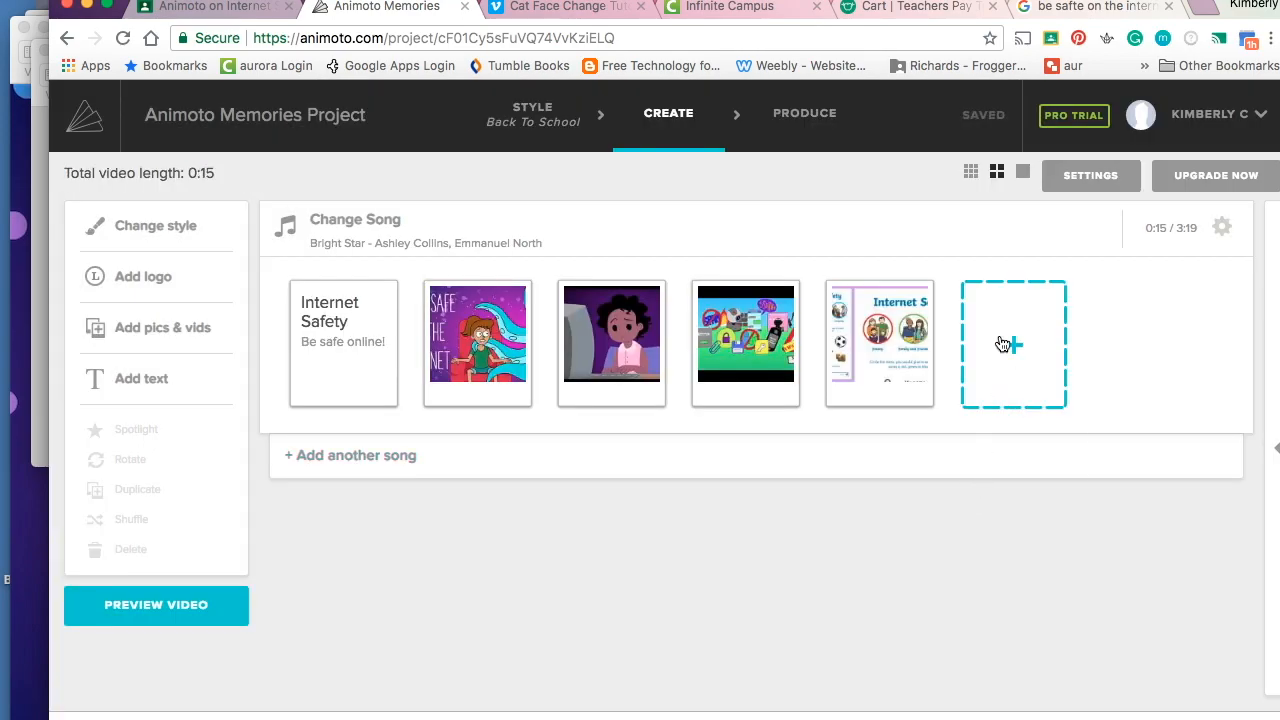
- Upload Internet-Safety (1).png as the sixth picture tile
{"action": "mouse_move", "coordinate": [1006, 346]}
{"action": "left_click", "coordinate": [978, 450]}
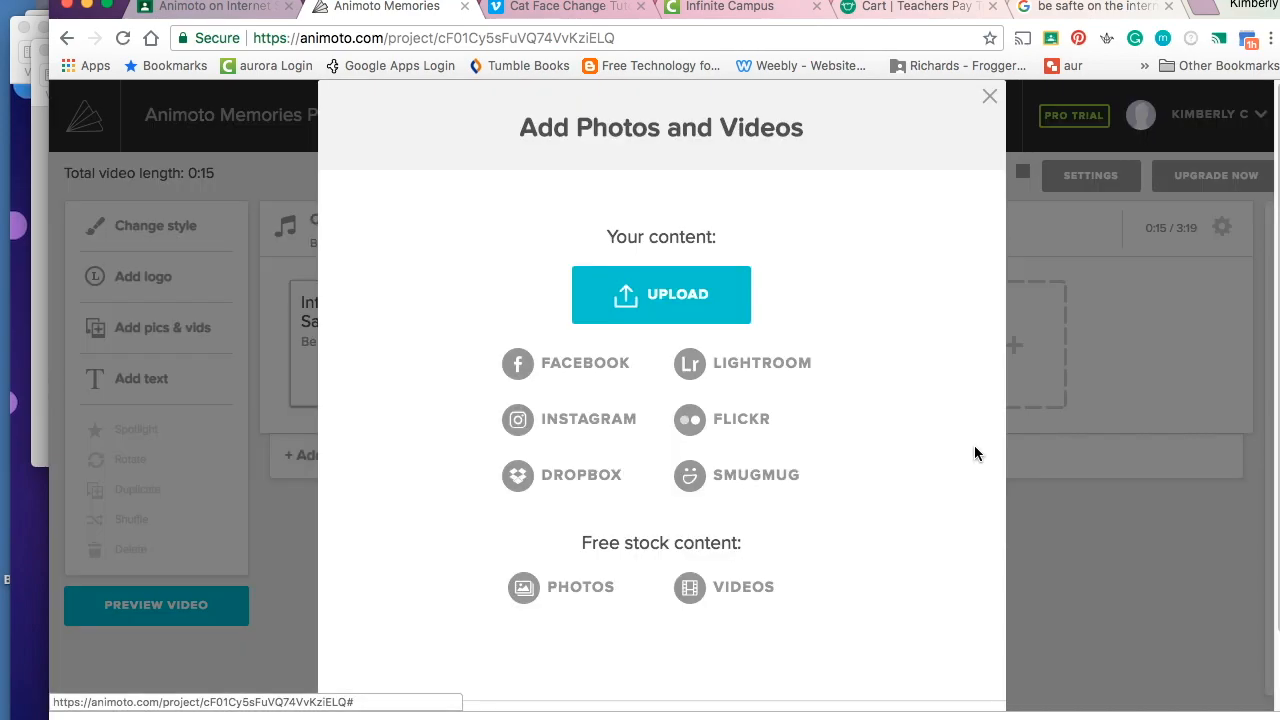
{"action": "left_click", "coordinate": [698, 296]}
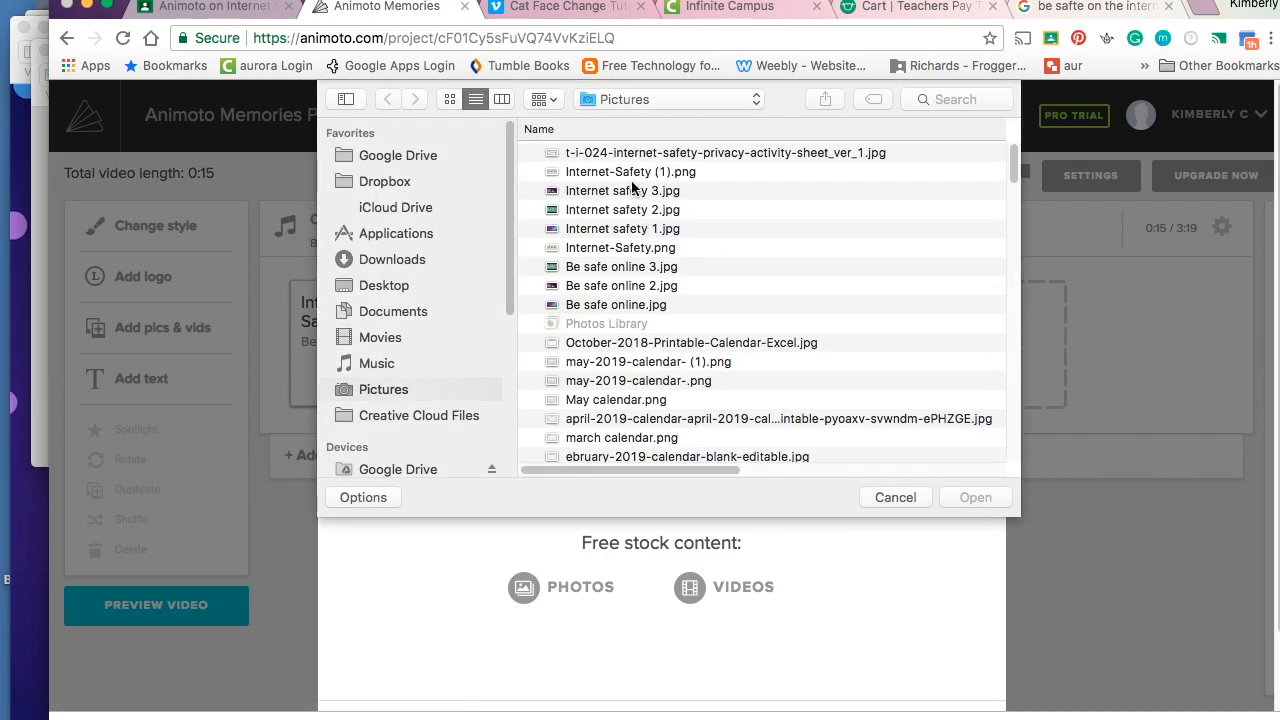
{"action": "left_click", "coordinate": [630, 172]}
{"action": "left_click", "coordinate": [975, 499]}
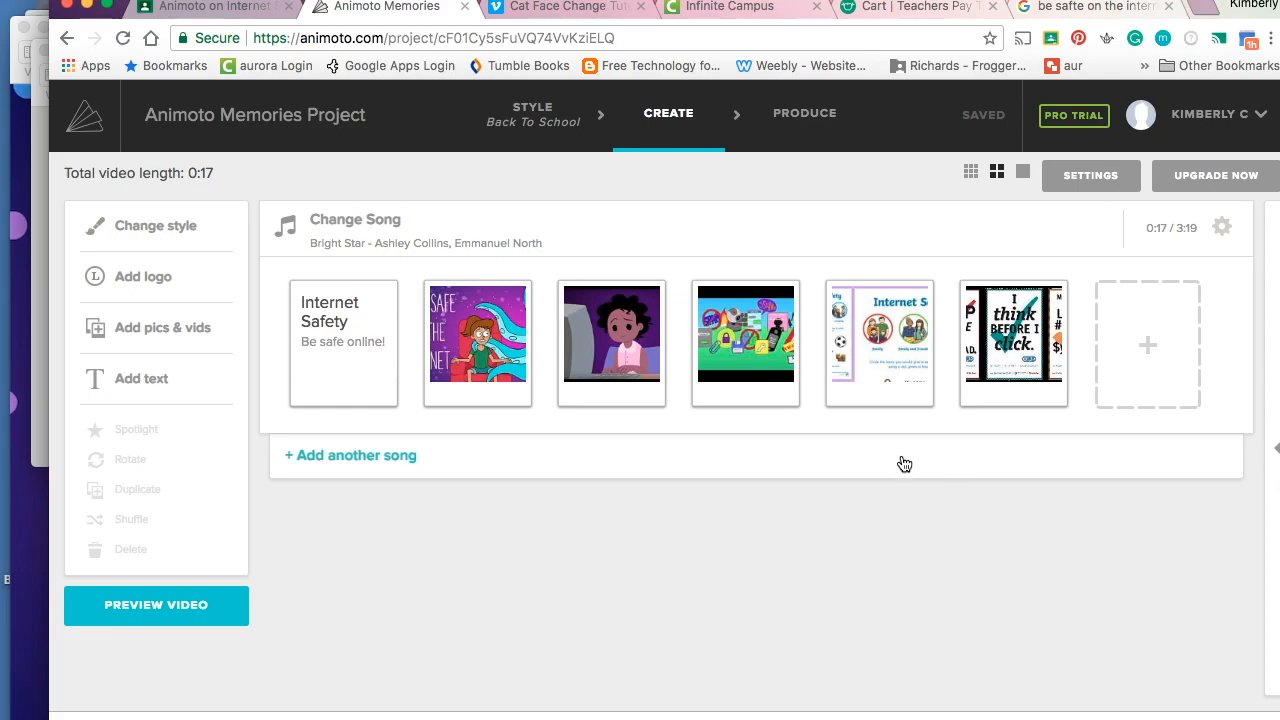
- Add a final text slide titled 'Tip # 1' with subtitle 'Don't friend anyone you don't know!'
{"action": "left_click", "coordinate": [1150, 352]}
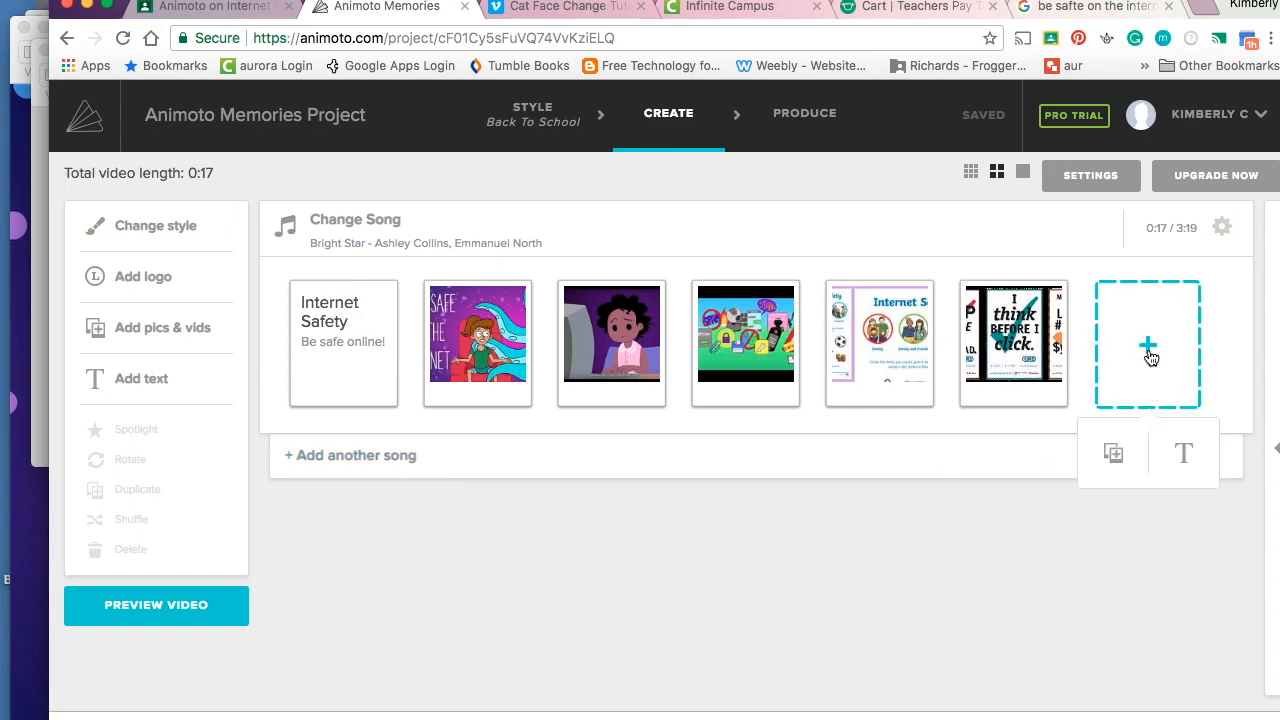
{"action": "left_click", "coordinate": [1178, 463]}
{"action": "type", "text": "Ti"}
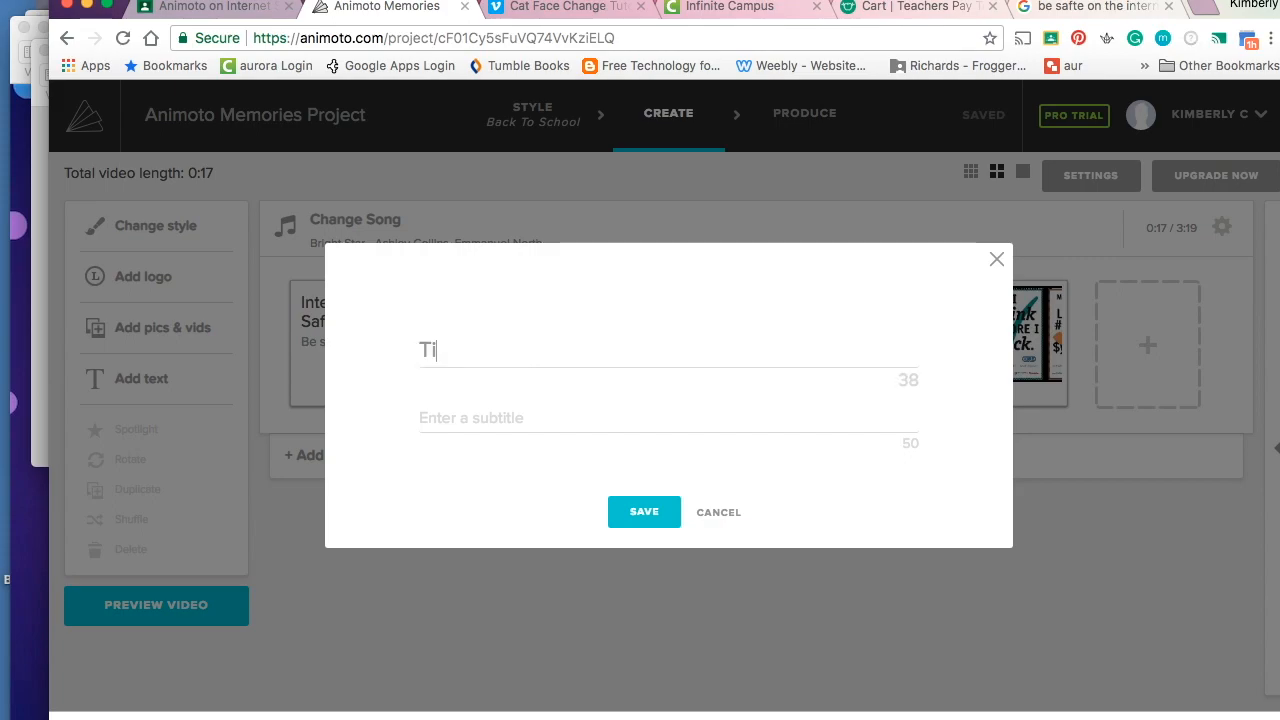
{"action": "type", "text": "p # 1"}
{"action": "type", "text": "Don't "}
{"action": "type", "text": "friend anyone"}
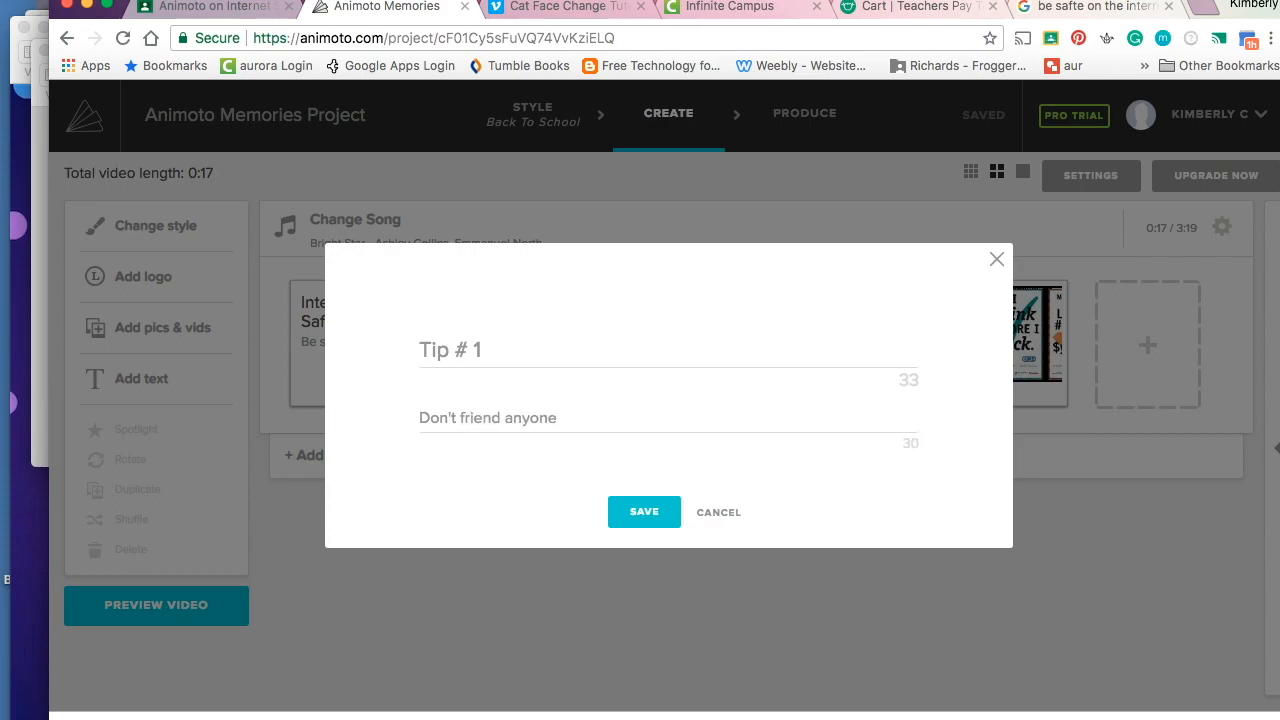
{"action": "type", "text": " you don't know."}
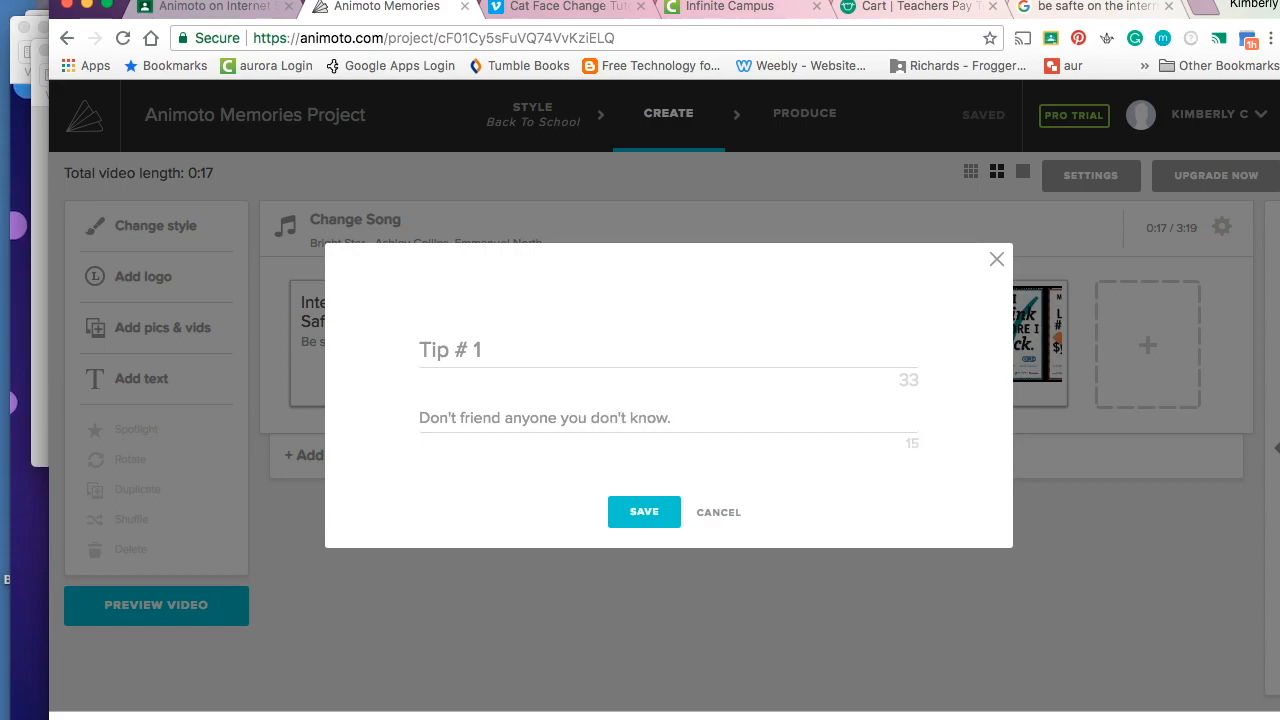
{"action": "type", "text": "!"}
{"action": "left_click", "coordinate": [631, 512]}
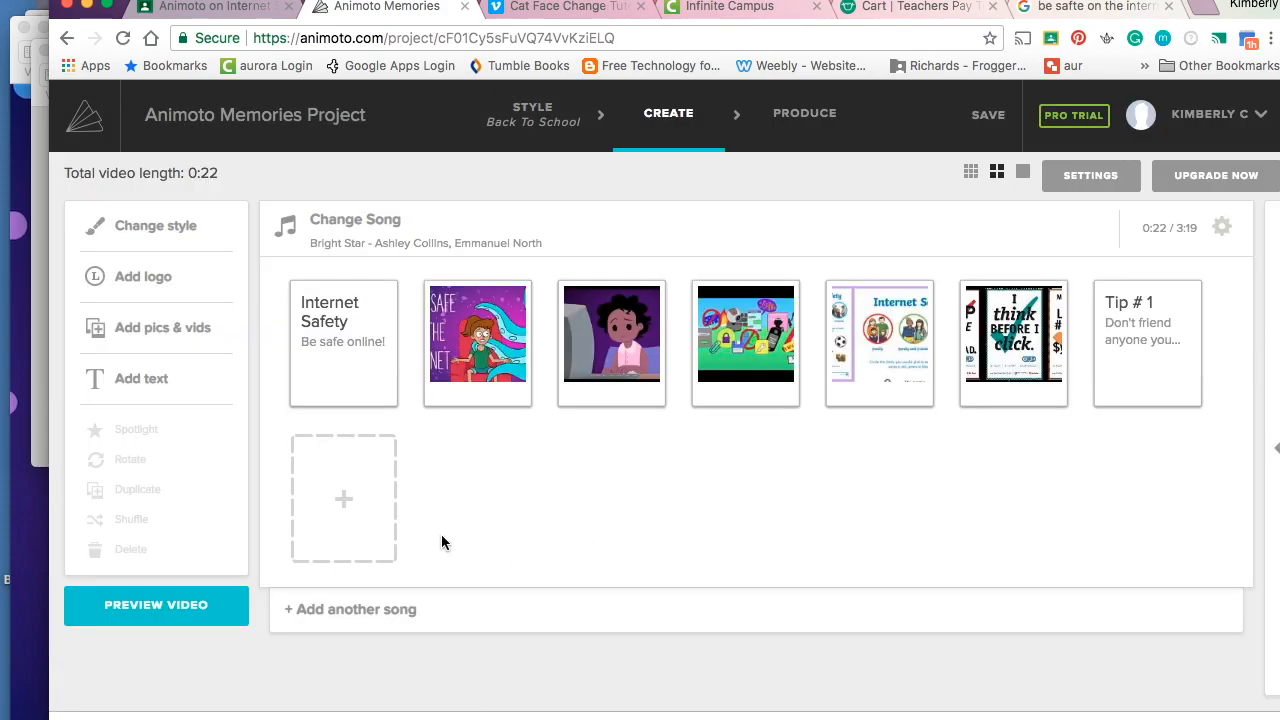
- Move the Tip # 1 slide into third place and generate a video preview
{"action": "left_click_drag", "start_coordinate": [1139, 378], "coordinate": [597, 387]}
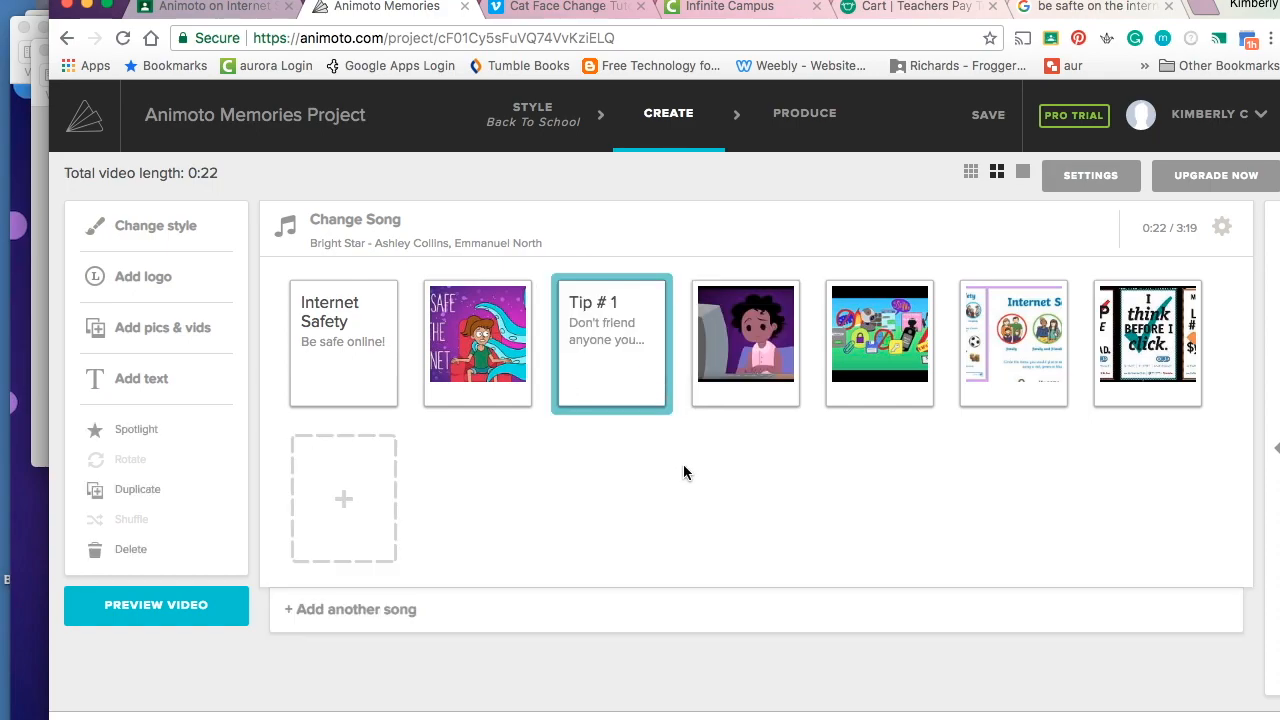
{"action": "left_click", "coordinate": [204, 603]}
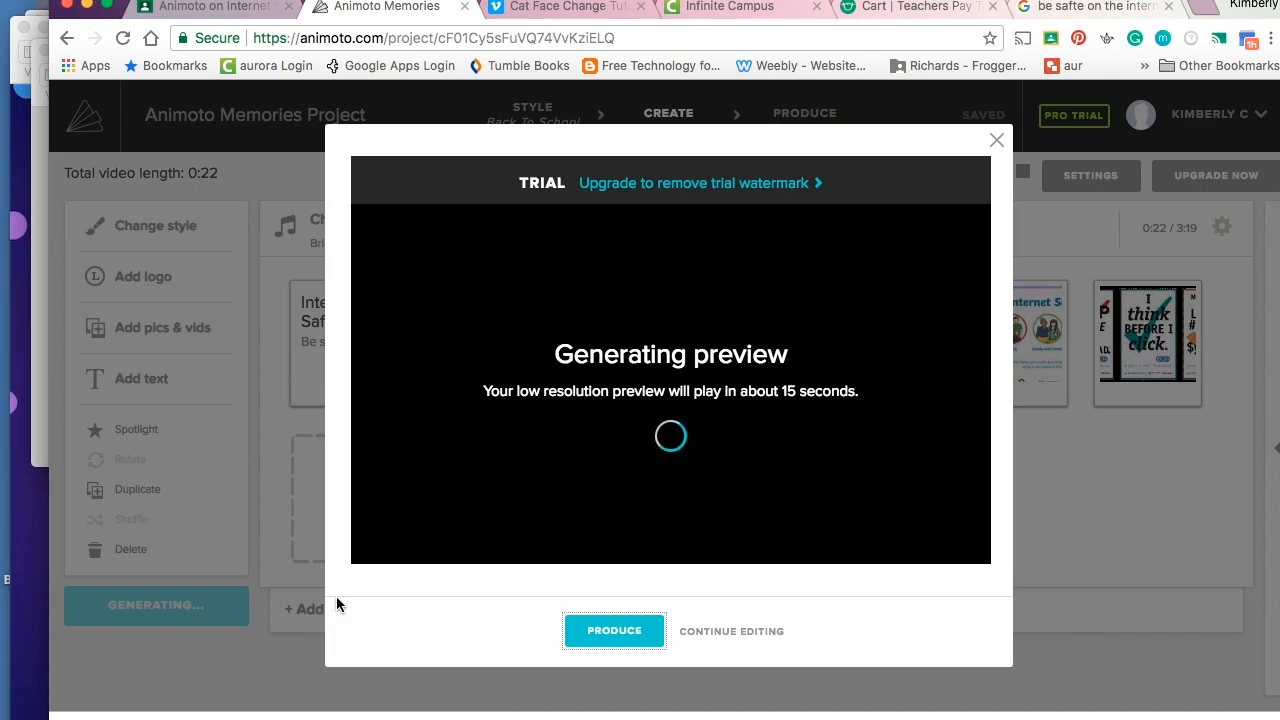
- Produce the video titled 'Internet Safety by' followed by the student's name, then finish
{"action": "left_click", "coordinate": [592, 634]}
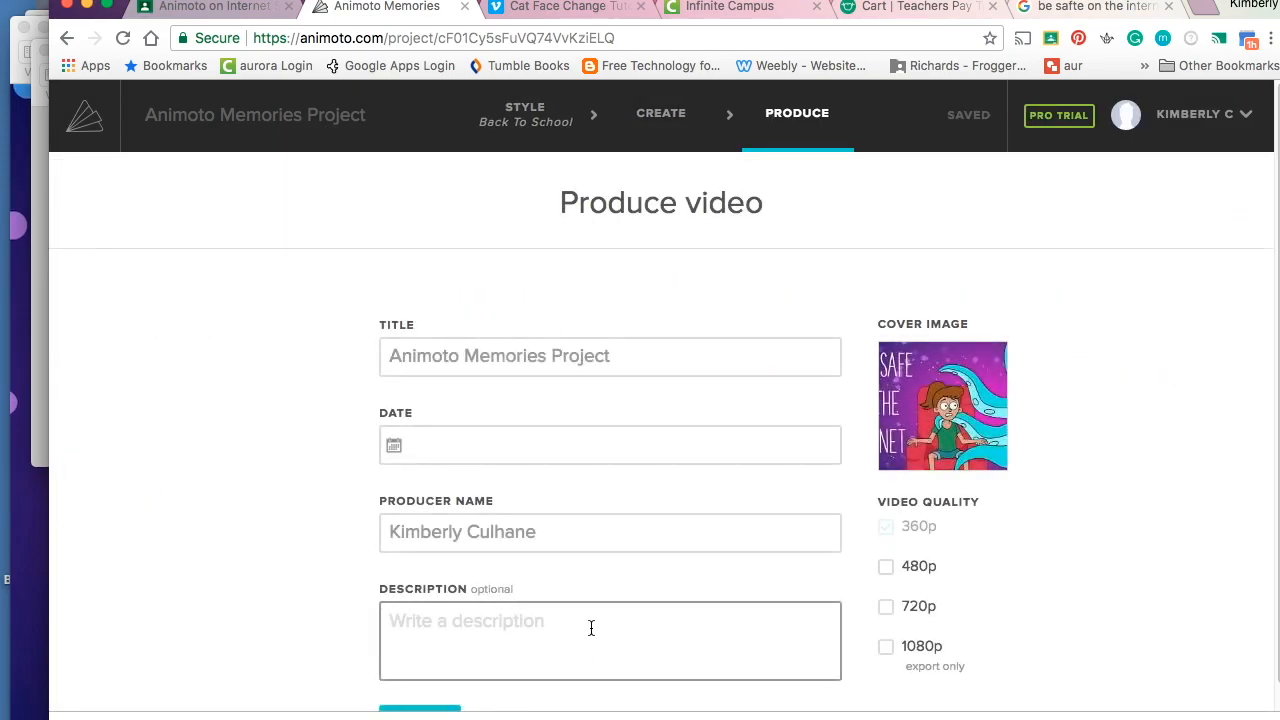
{"action": "left_click", "coordinate": [582, 356]}
{"action": "triple_click", "coordinate": [581, 356]}
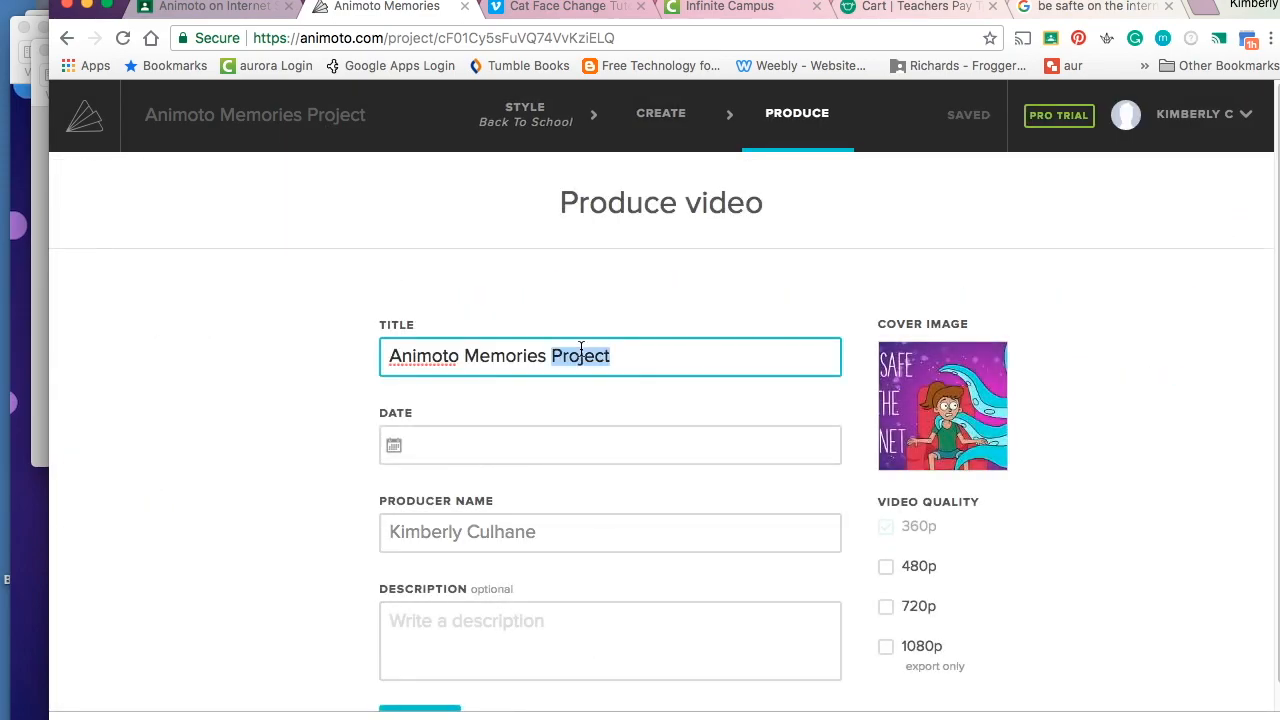
{"action": "key", "text": "BackSpace"}
{"action": "type", "text": "Intenet"}
{"action": "key", "text": "BackSpace"}
{"action": "key", "text": "BackSpace"}
{"action": "key", "text": "BackSpace"}
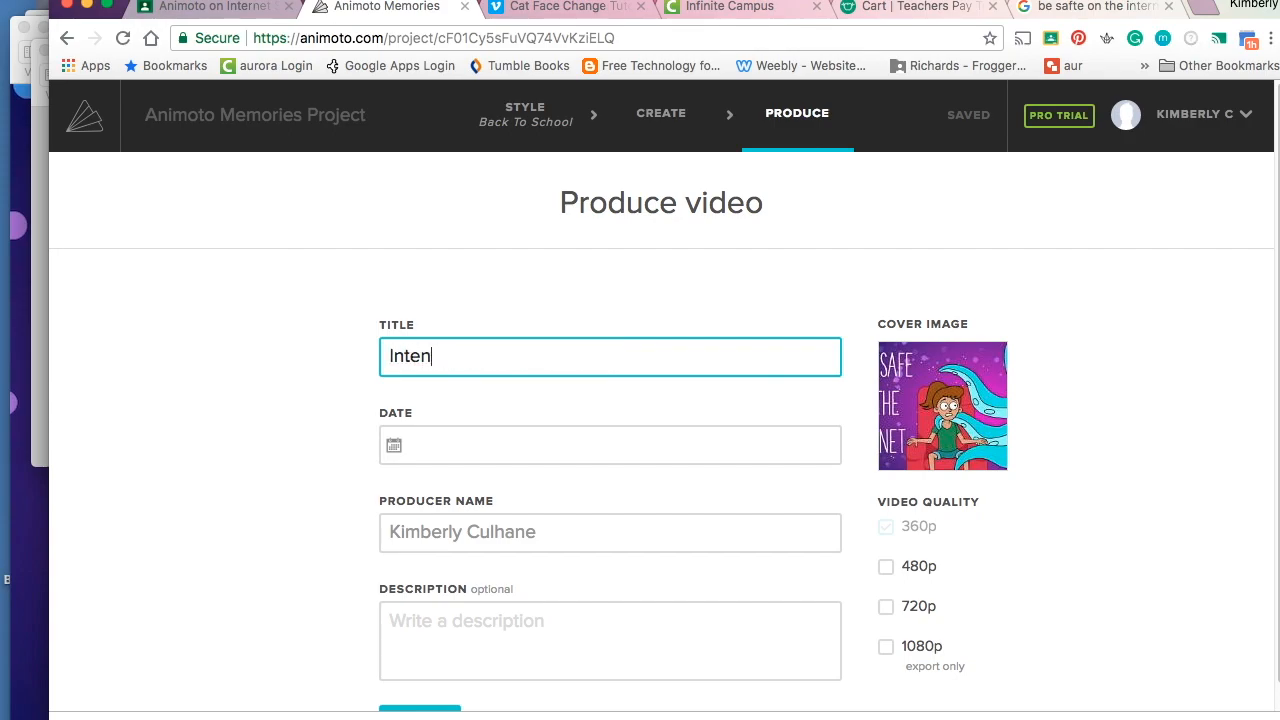
{"action": "type", "text": "net Safety by Kaden"}
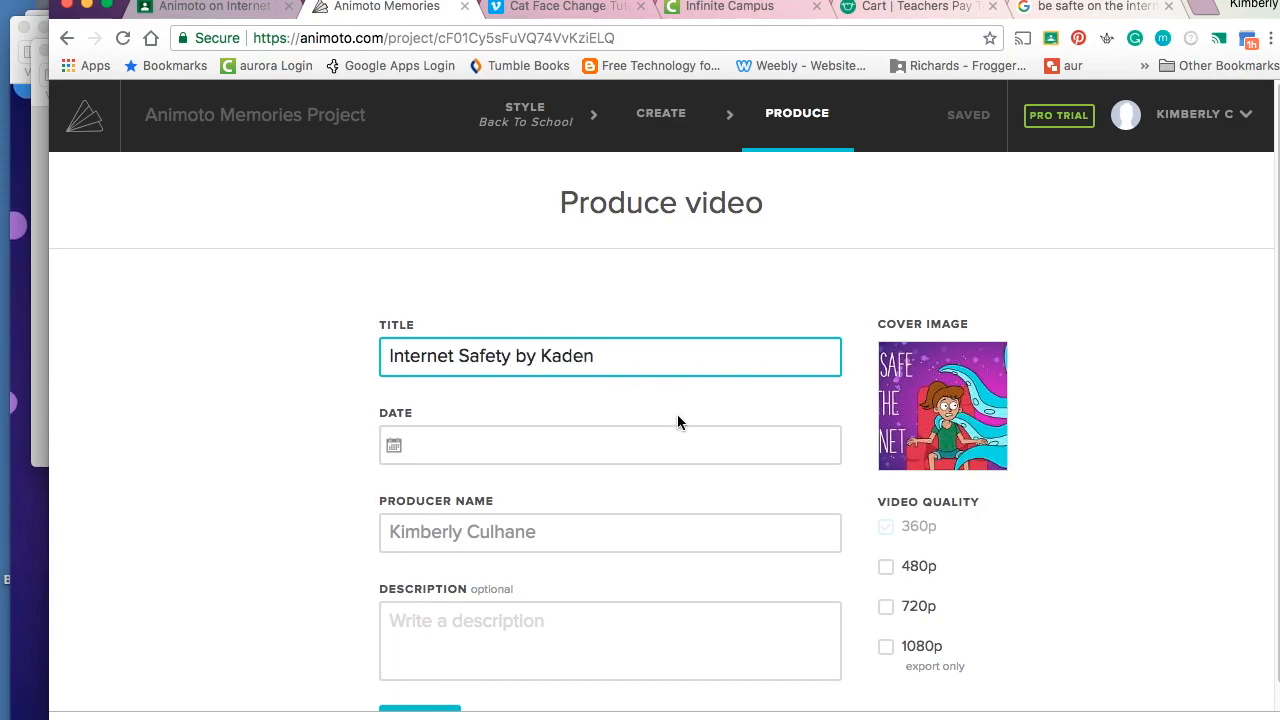
{"action": "scroll", "coordinate": [678, 422], "scroll_direction": "down", "scroll_amount": 1}
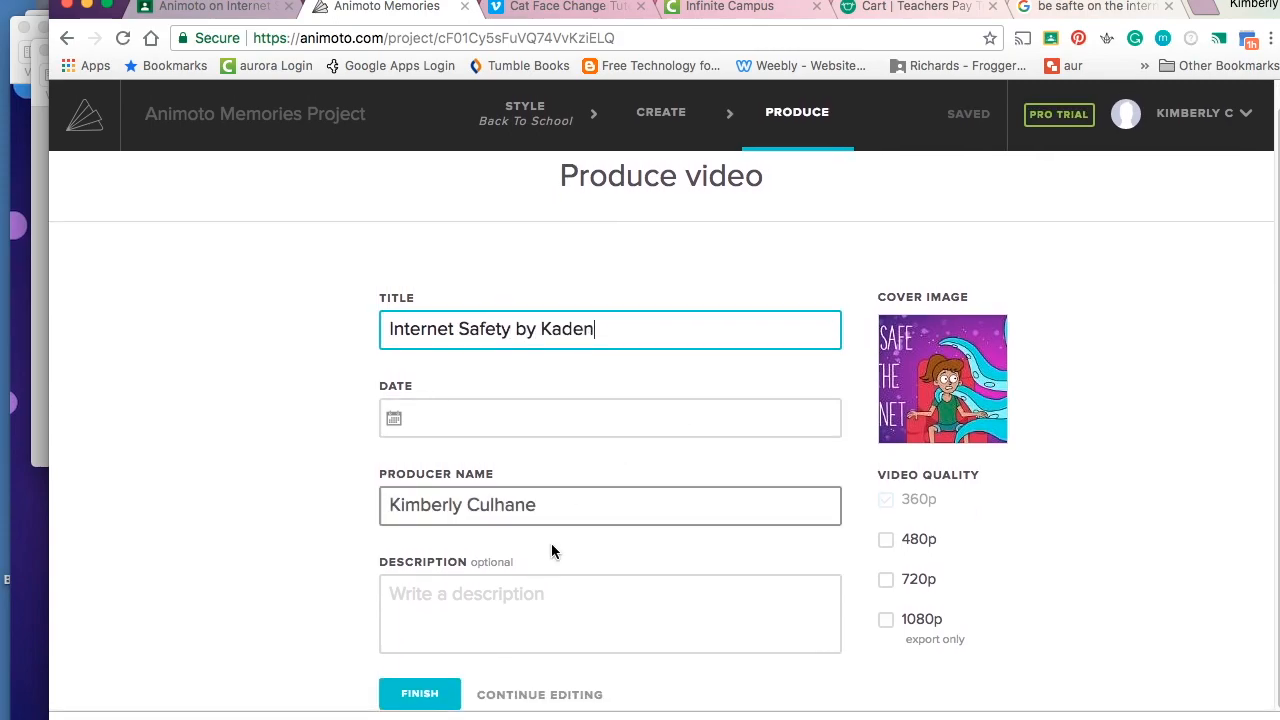
{"action": "left_click", "coordinate": [425, 694]}
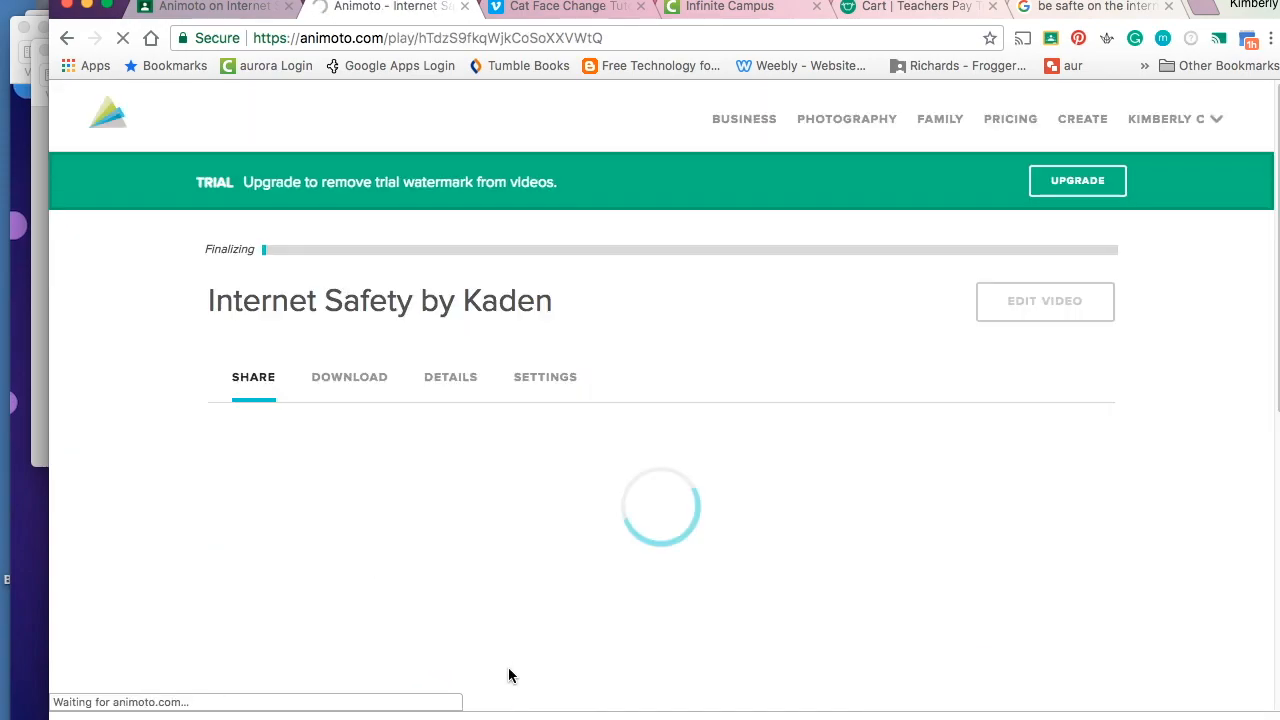
- Pause the video, download its 360p MP4, and return to the Google Classroom assignment
{"action": "scroll", "coordinate": [509, 668], "scroll_direction": "down", "scroll_amount": 1}
{"action": "scroll", "coordinate": [509, 668], "scroll_direction": "down", "scroll_amount": 5}
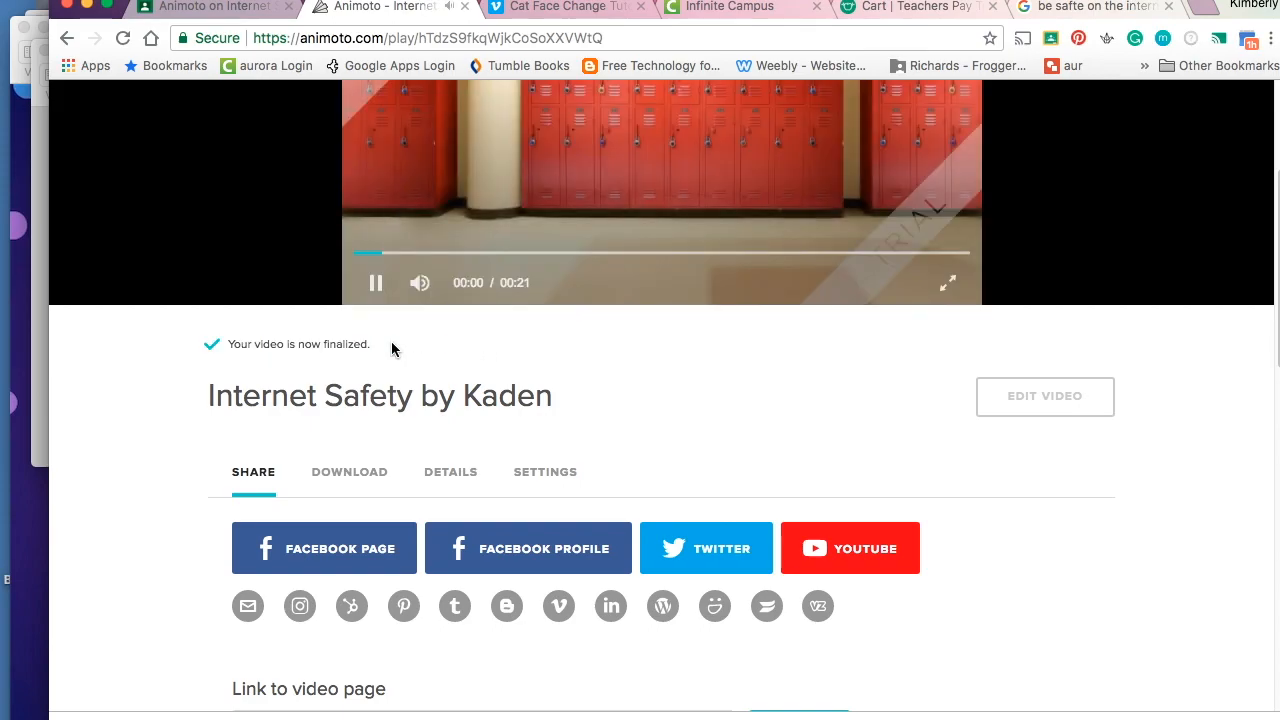
{"action": "left_click", "coordinate": [377, 283]}
{"action": "left_click", "coordinate": [371, 484]}
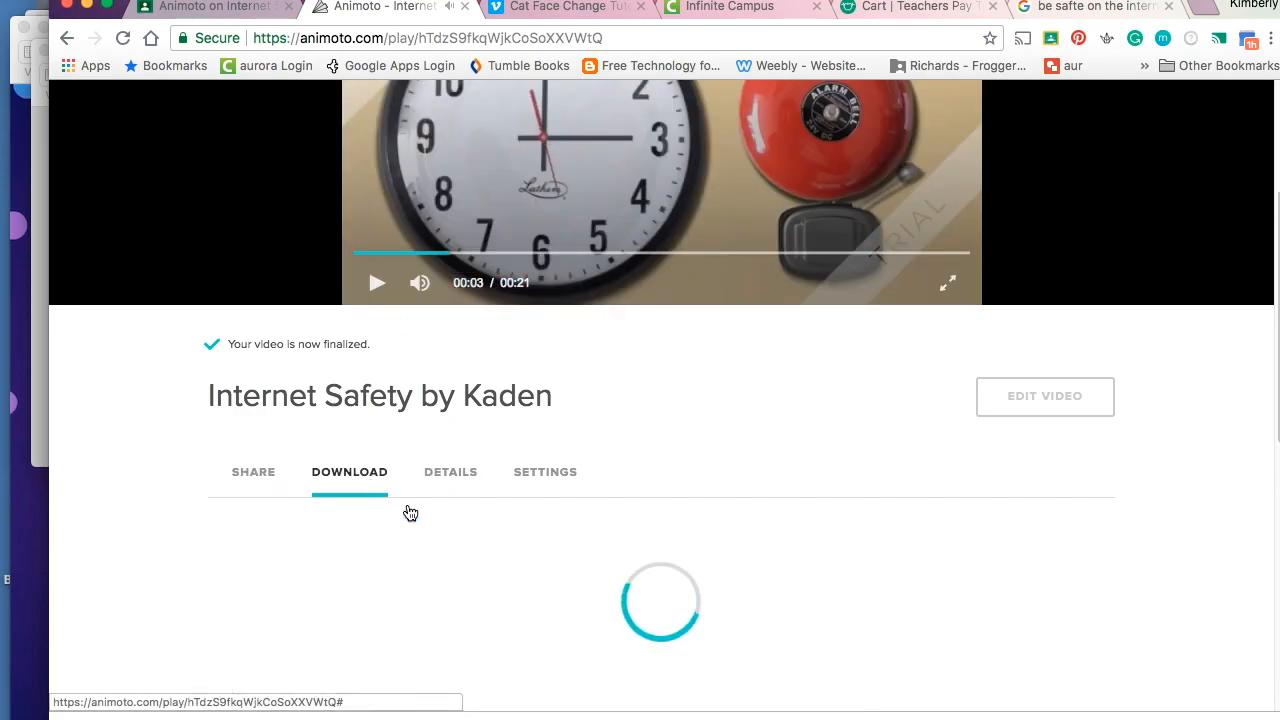
{"action": "scroll", "coordinate": [509, 598], "scroll_direction": "down", "scroll_amount": 5}
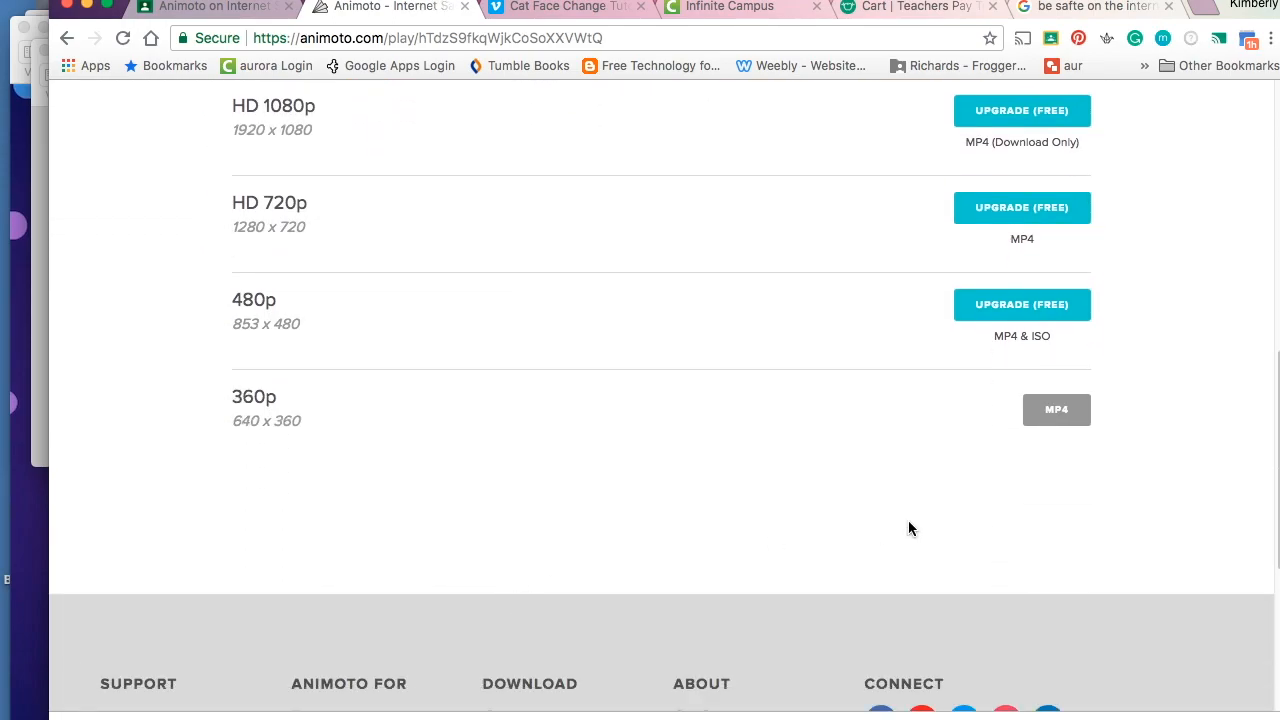
{"action": "left_click", "coordinate": [1061, 413]}
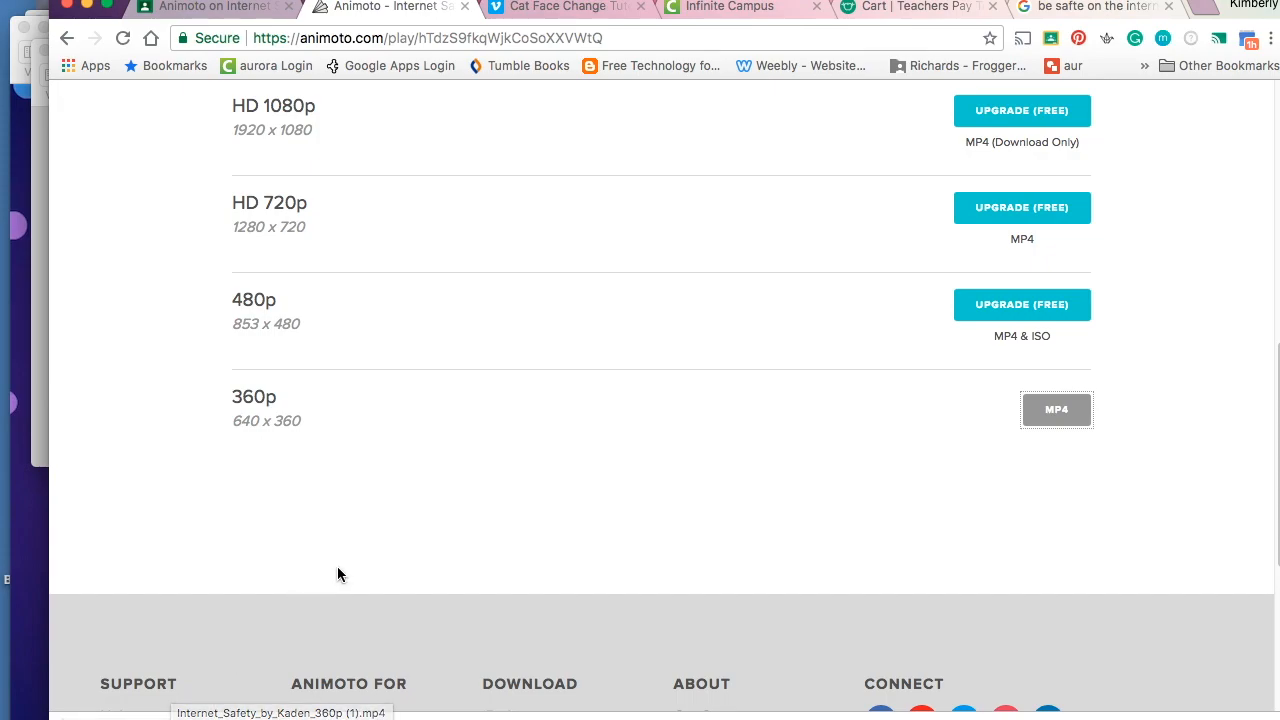
{"action": "left_click", "coordinate": [222, 6]}
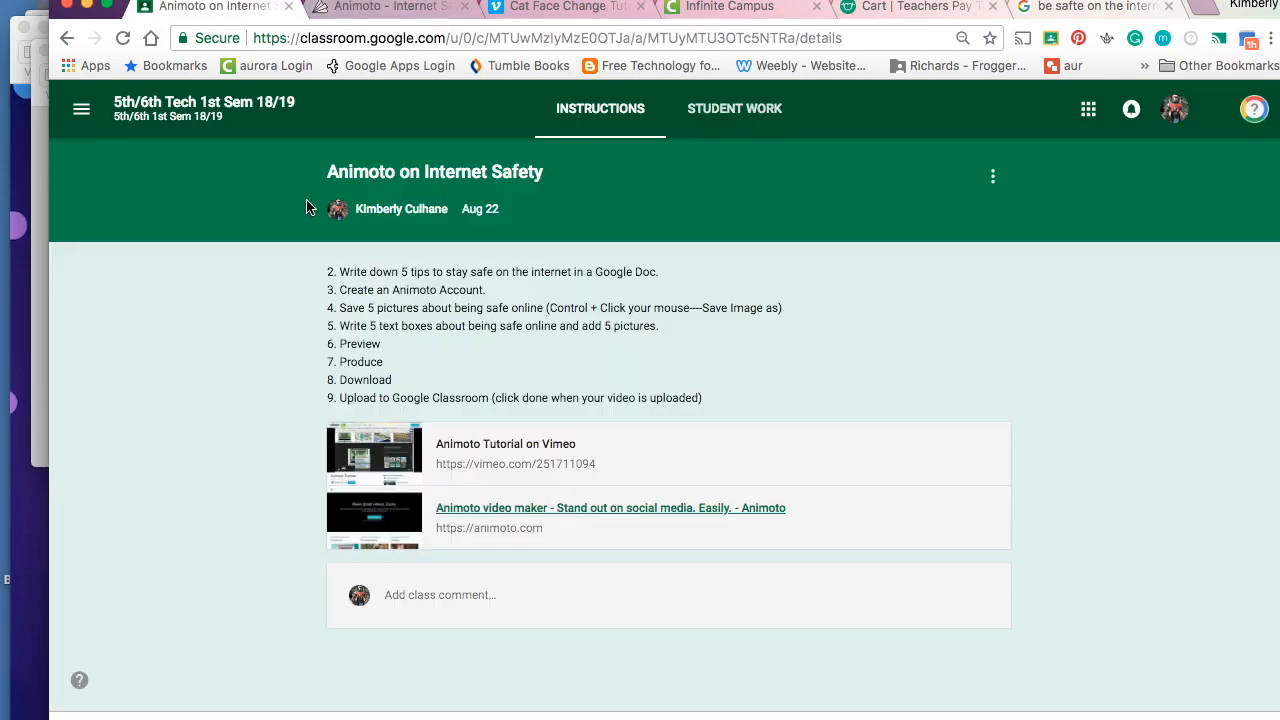